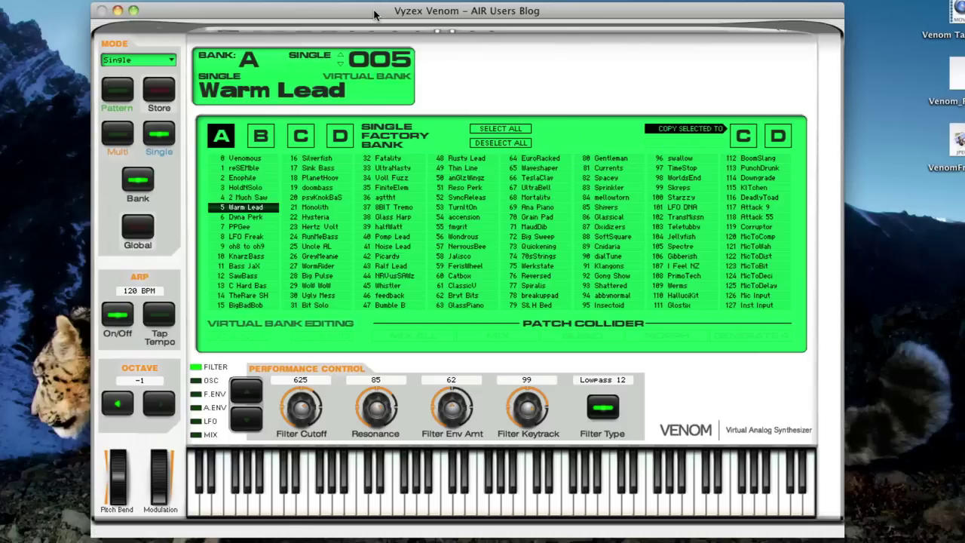
- Browse the Pattern, Multi and Single banks, and view the Warm Lead edit page before returning to its bank list
left_click(121, 96)
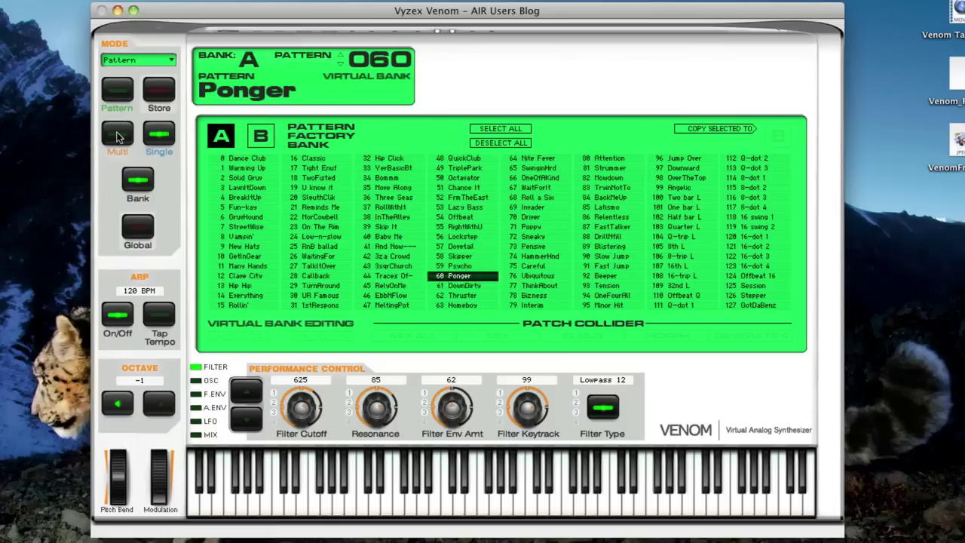
left_click(120, 136)
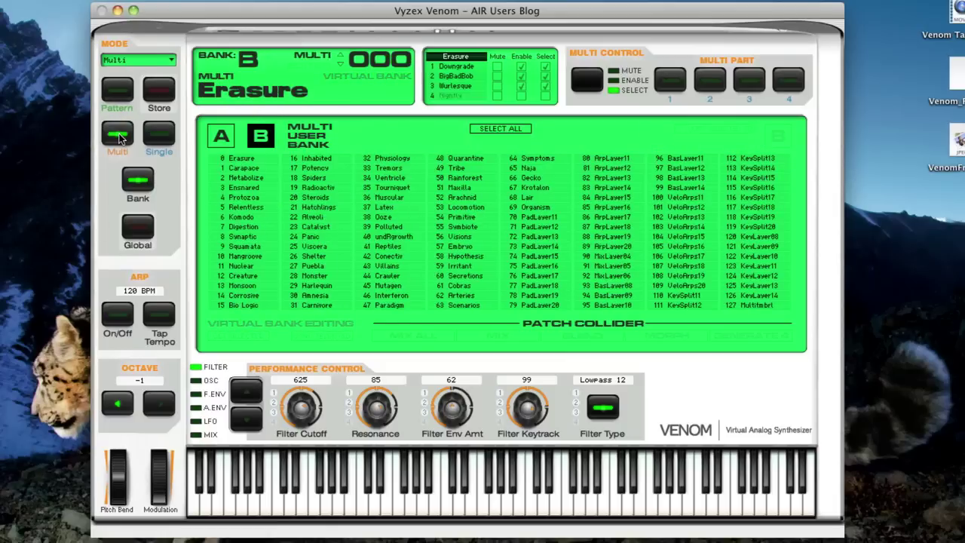
left_click(153, 136)
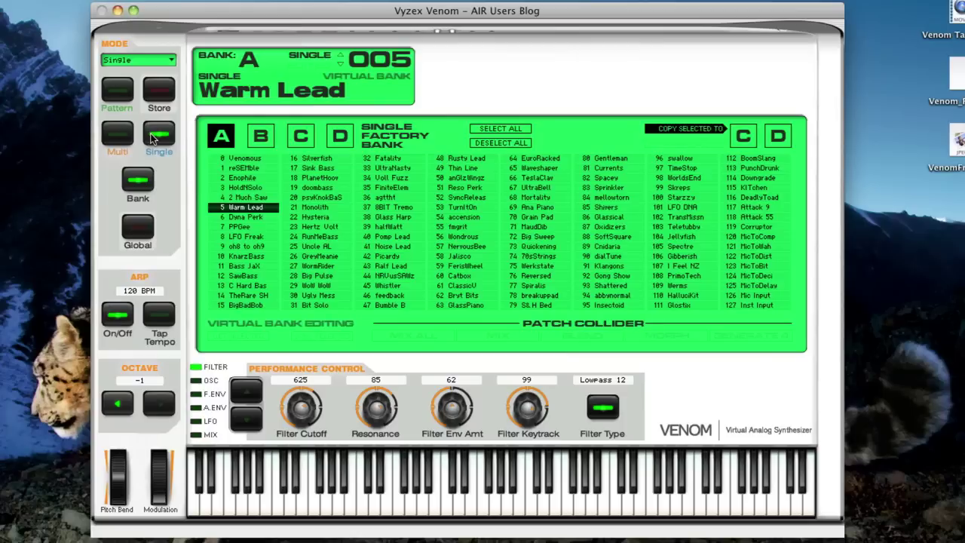
left_click(144, 183)
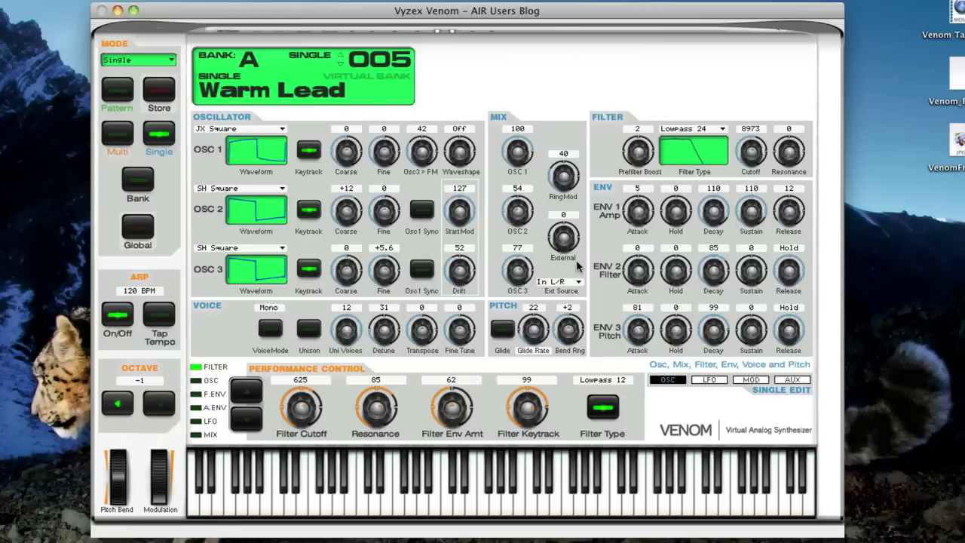
left_click(141, 181)
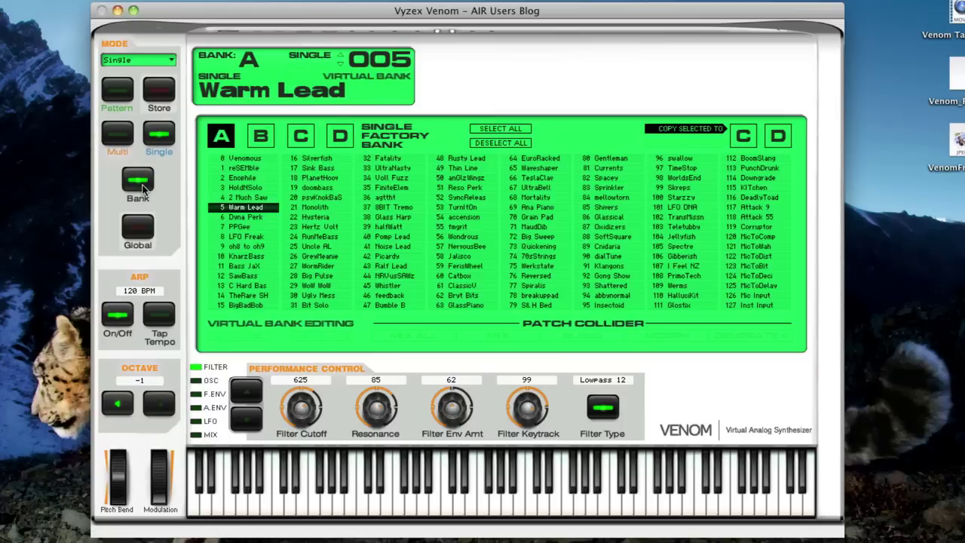
- Review the global settings, including the MIDI Receive Clock options and the USB Record switch, and return to the Single bank list
left_click(141, 230)
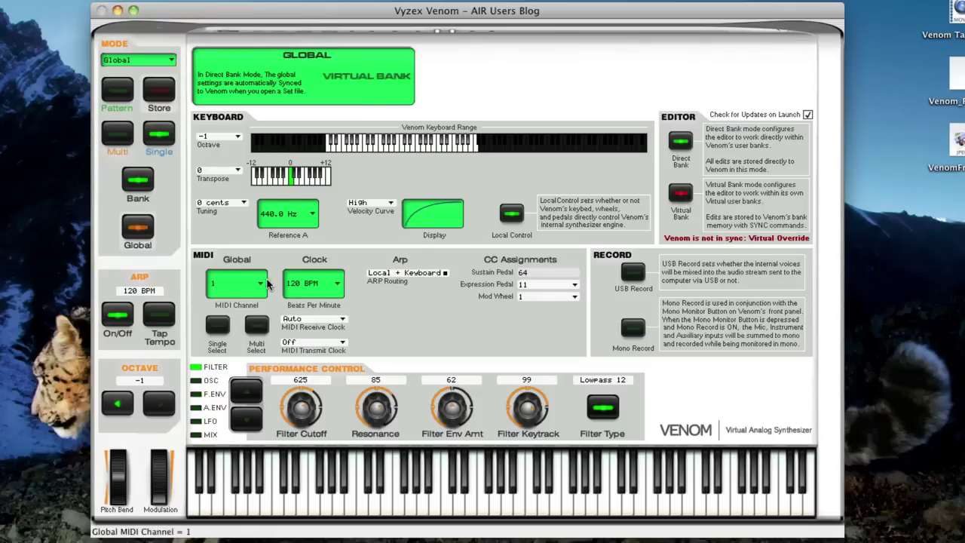
left_click(343, 323)
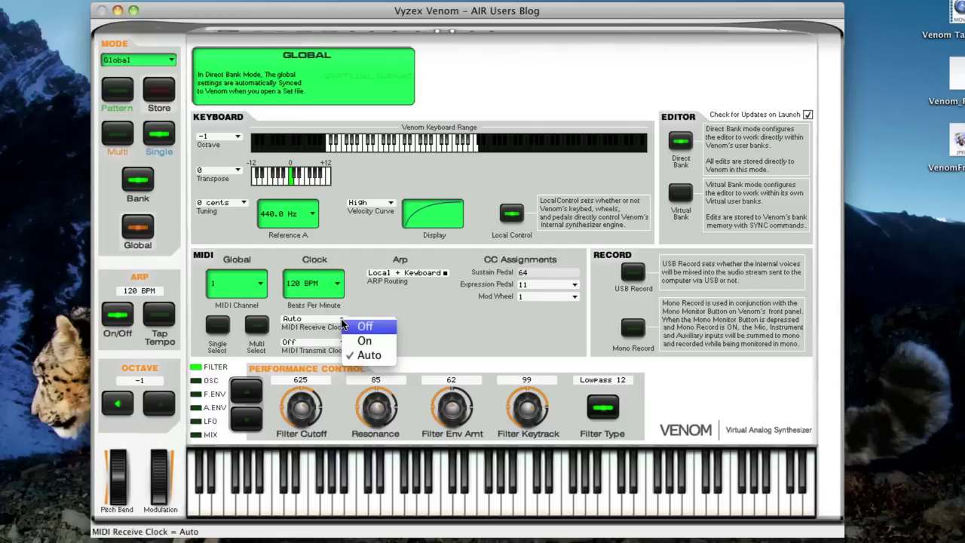
left_click(416, 324)
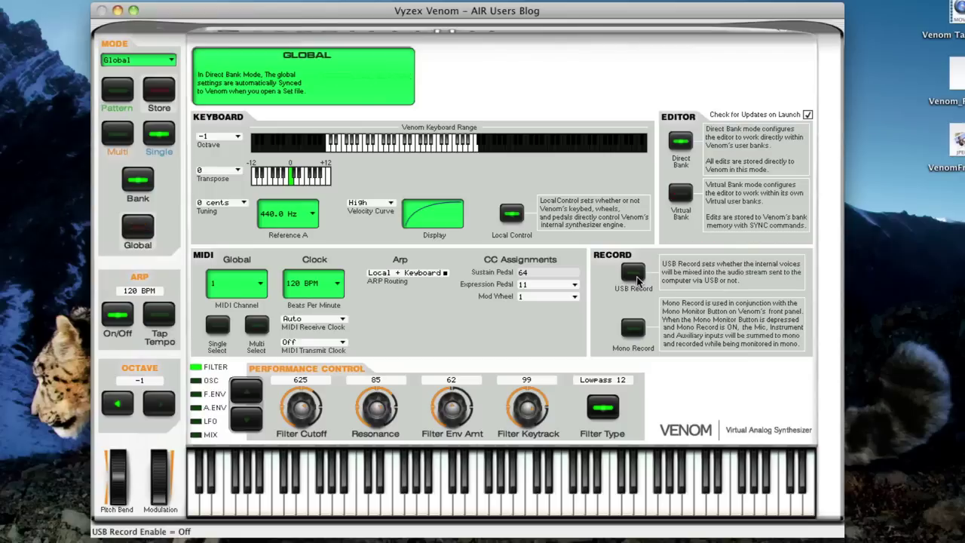
left_click(633, 273)
left_click(637, 279)
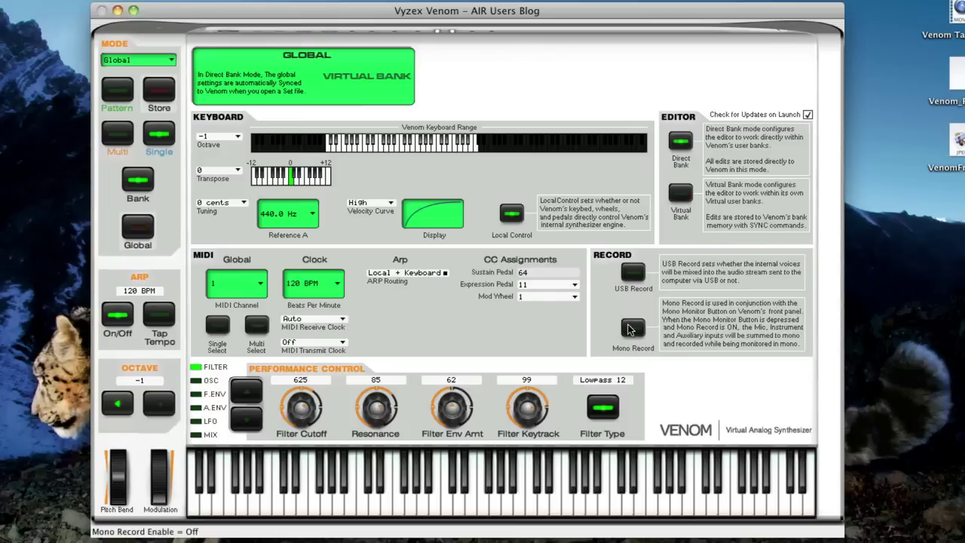
left_click(138, 229)
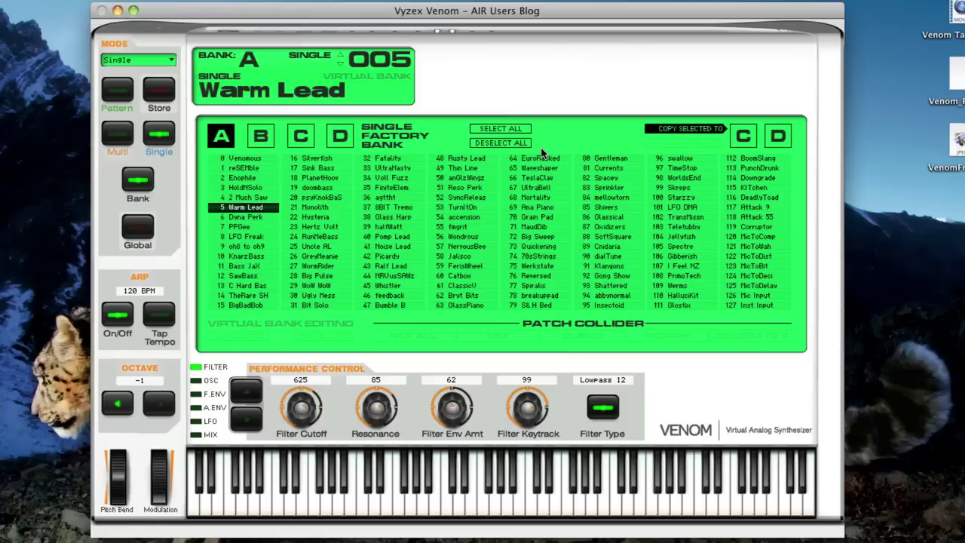
- Look through the Single patch lists of banks B, C and D, and return to user bank C
left_click(263, 140)
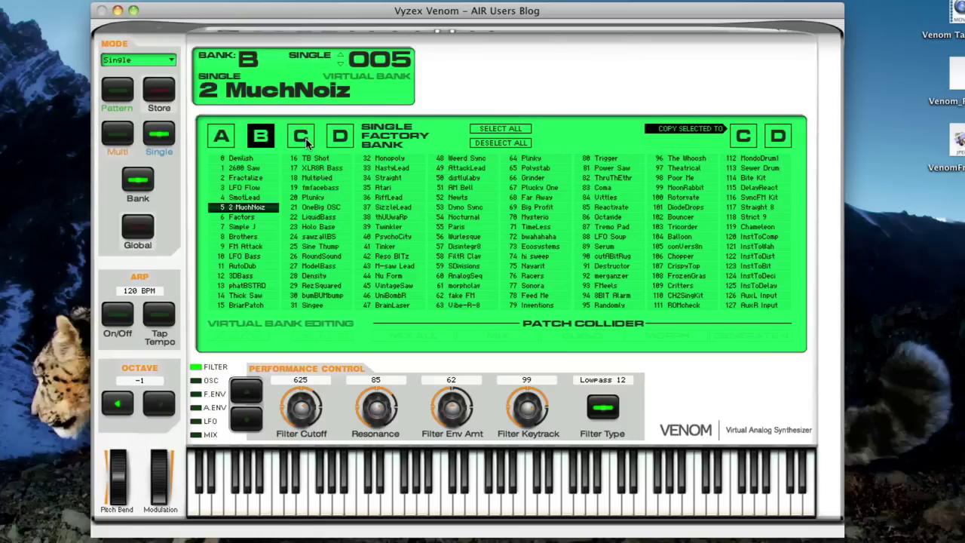
left_click(302, 141)
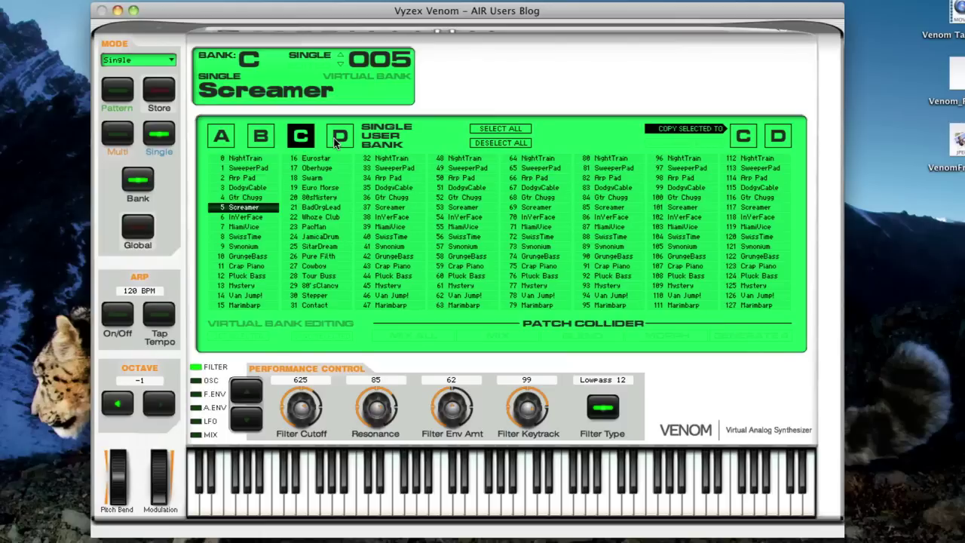
left_click(338, 140)
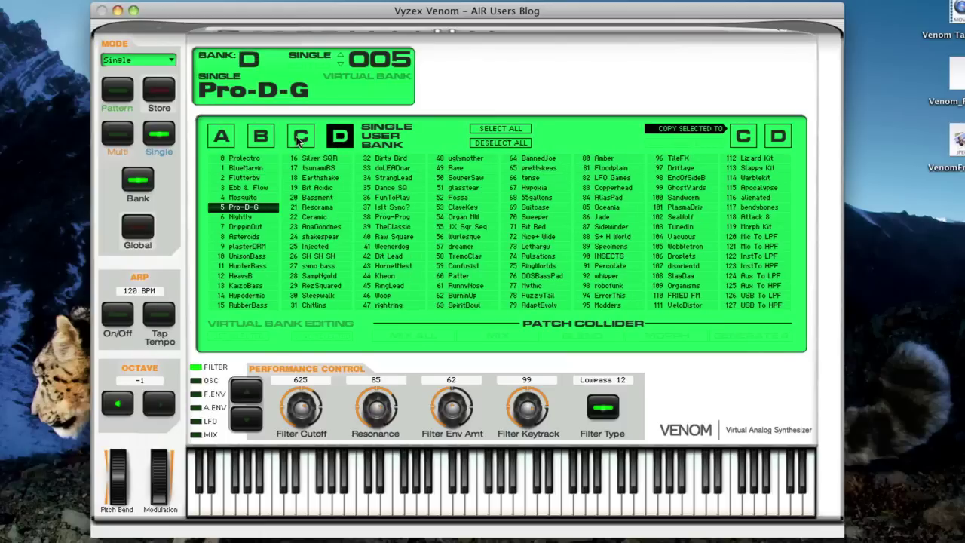
left_click(299, 140)
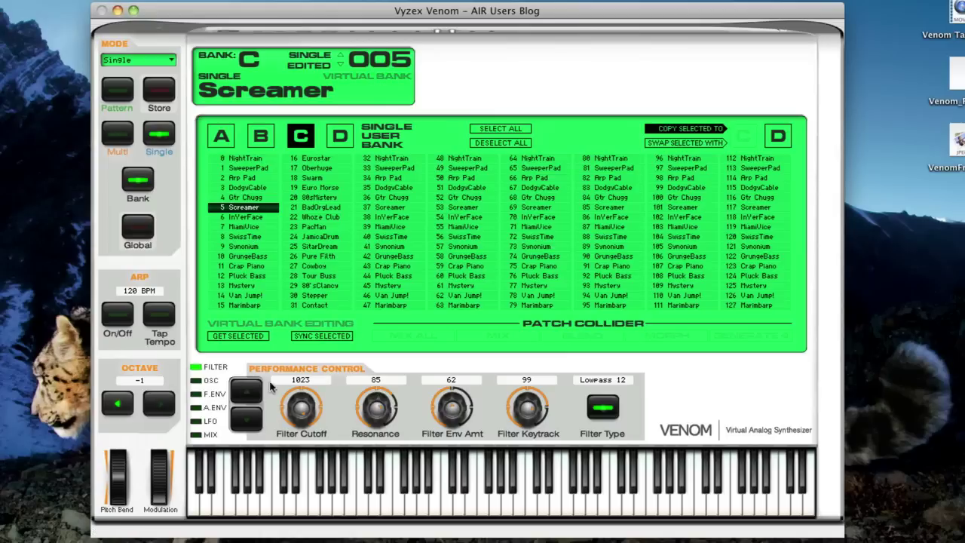
- Look through the performance control rows from oscillator, envelopes and LFO to mix, and return to the filter row
left_click(198, 394)
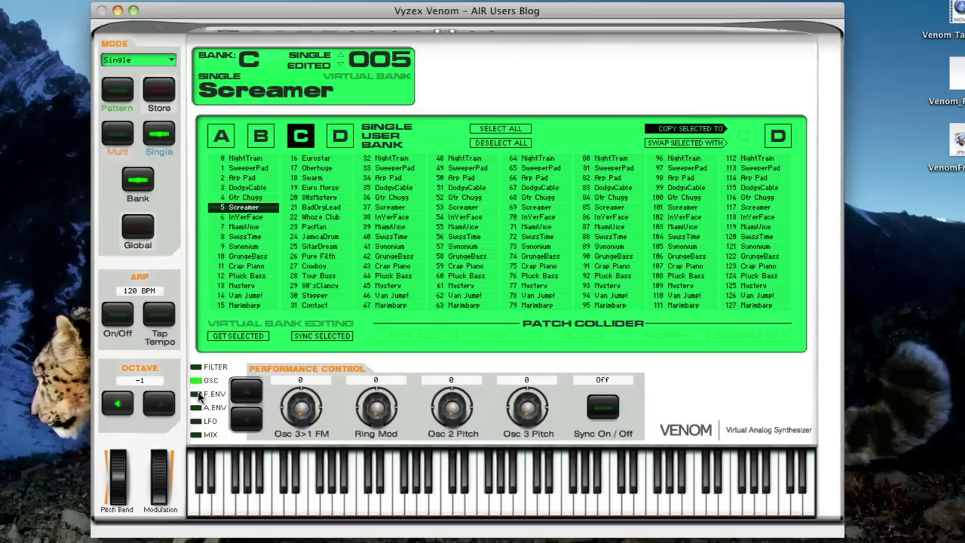
left_click(198, 407)
left_click(197, 421)
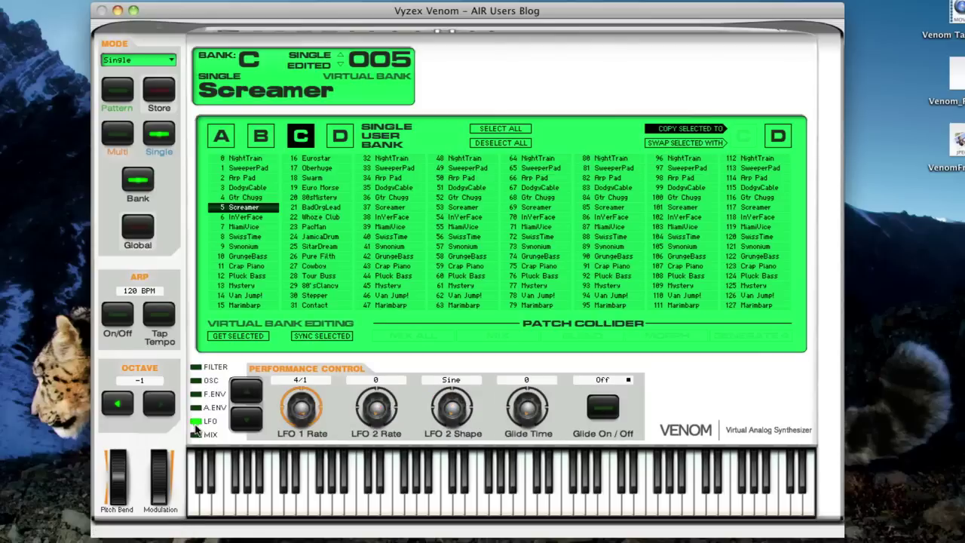
left_click(196, 435)
left_click(196, 367)
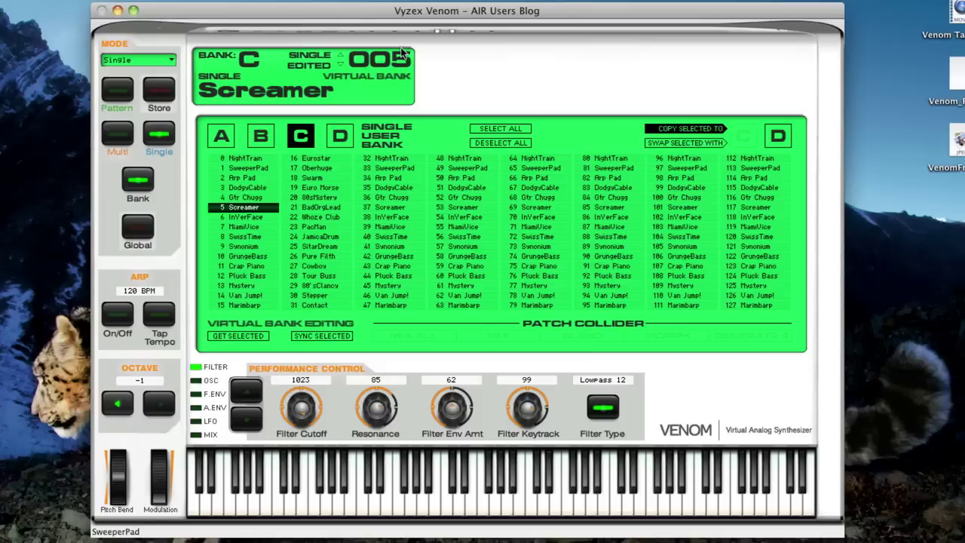
- View Screamer's edit page, load Warm Lead from Single factory bank A and open it for editing
left_click(138, 181)
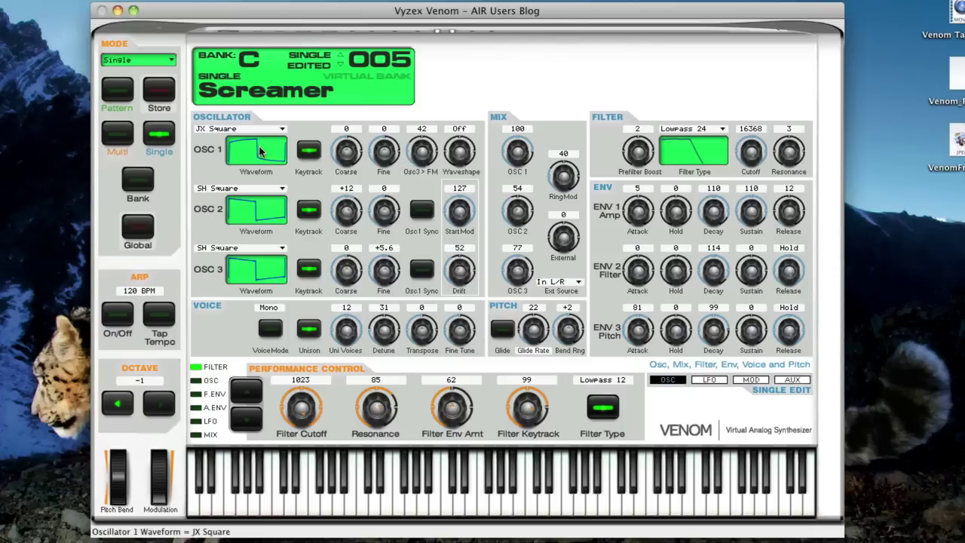
left_click(142, 179)
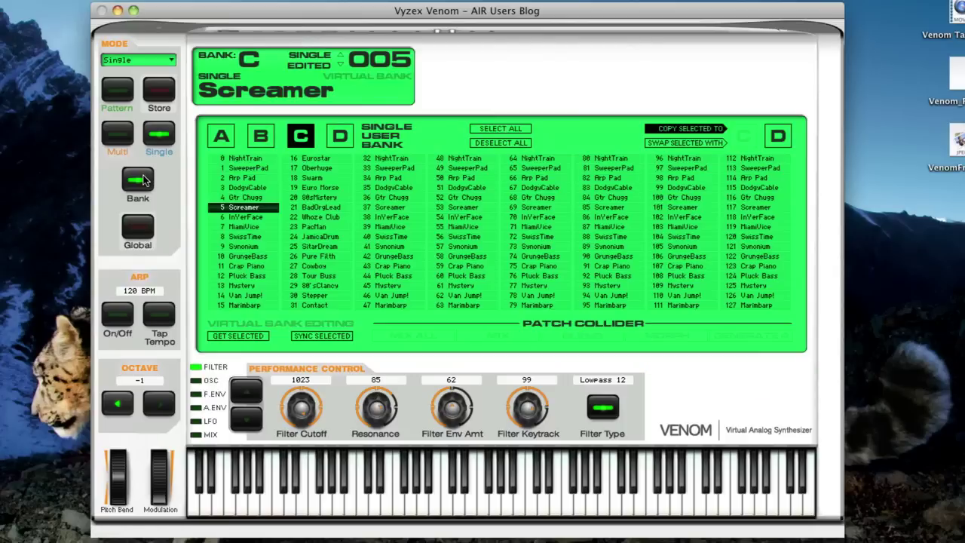
left_click(221, 137)
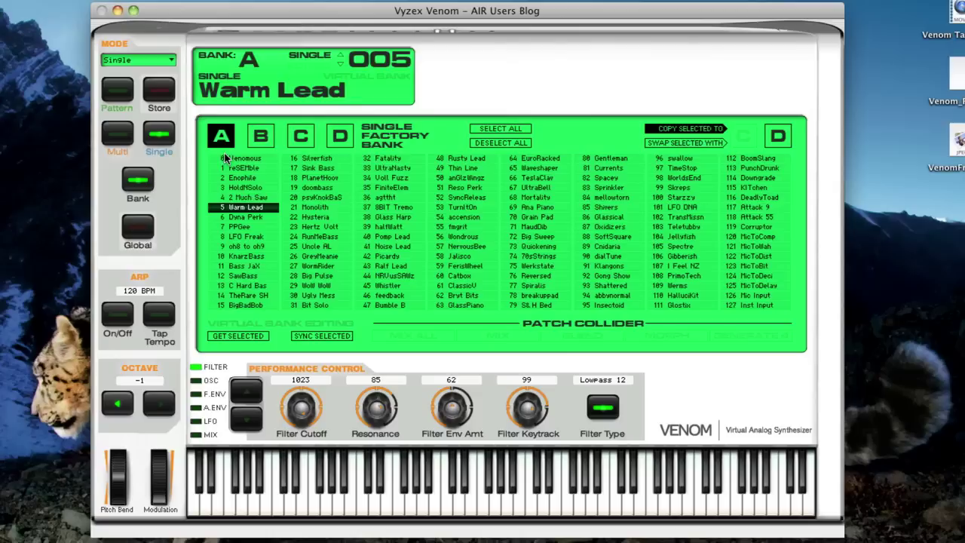
left_click(253, 213)
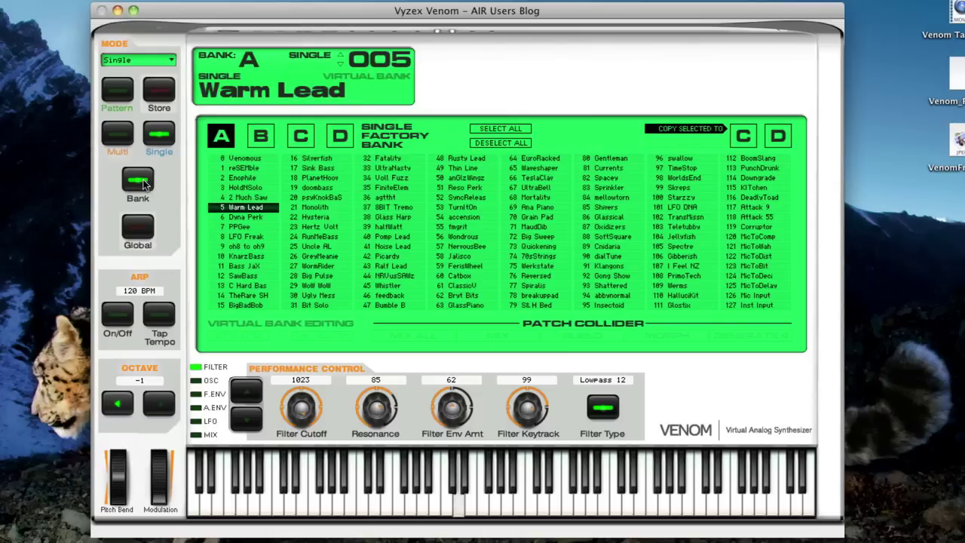
left_click(167, 184)
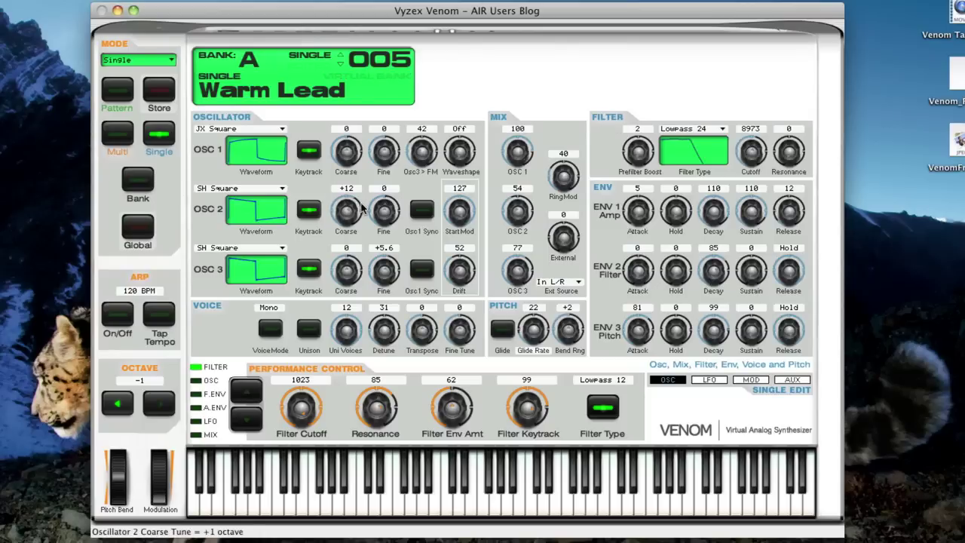
- Set the OSC 2 mix level to 87 and change the waveforms of oscillators 1 and 2 to JX Saw
left_click_drag(518, 221, 519, 195)
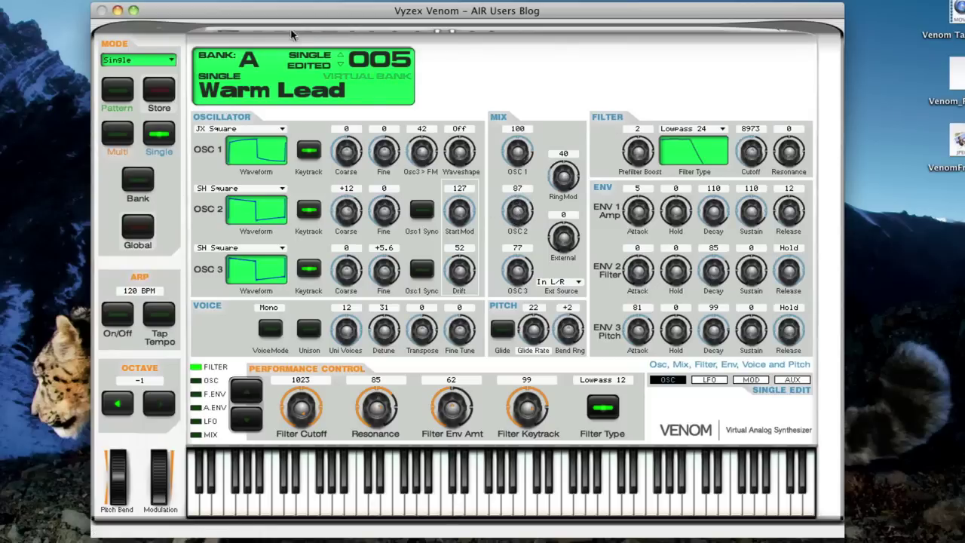
left_click(246, 154)
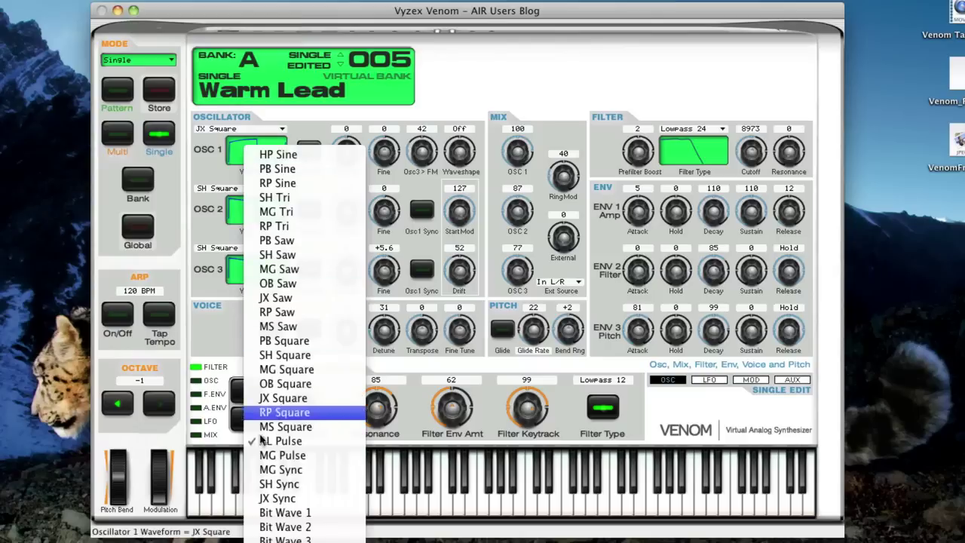
left_click(308, 299)
left_click(253, 219)
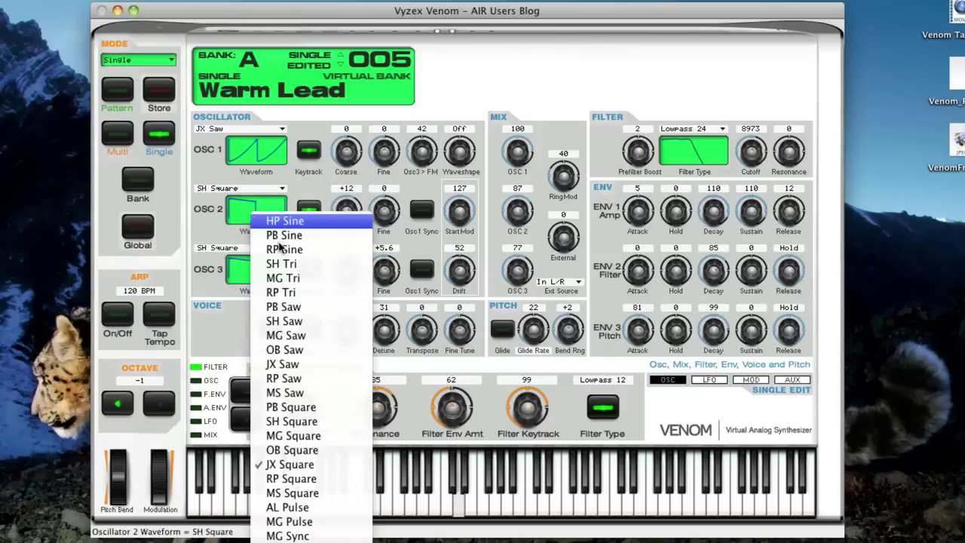
left_click(309, 365)
- Detune the oscillators by setting oscillator 2 fine tune to +8.7 and oscillator 1 fine tune to -6.3
left_click_drag(387, 213, 390, 197)
left_click_drag(386, 156, 387, 167)
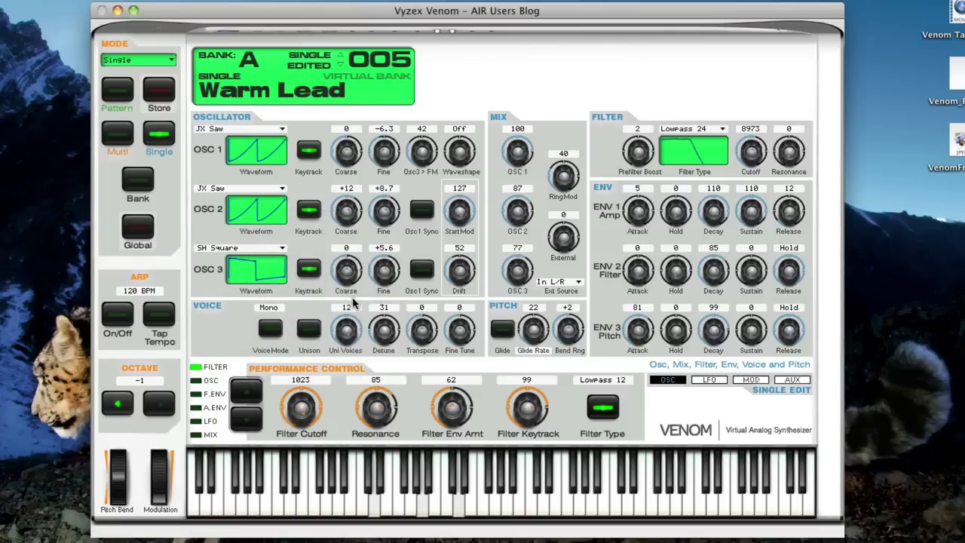
- Toggle Unison on and back off, and set the External mix level to 5
left_click(315, 332)
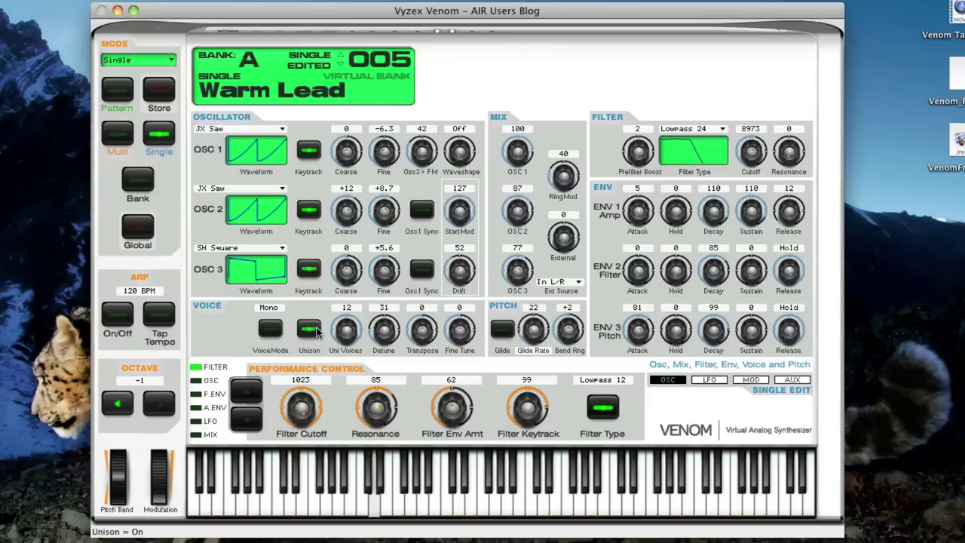
left_click(314, 334)
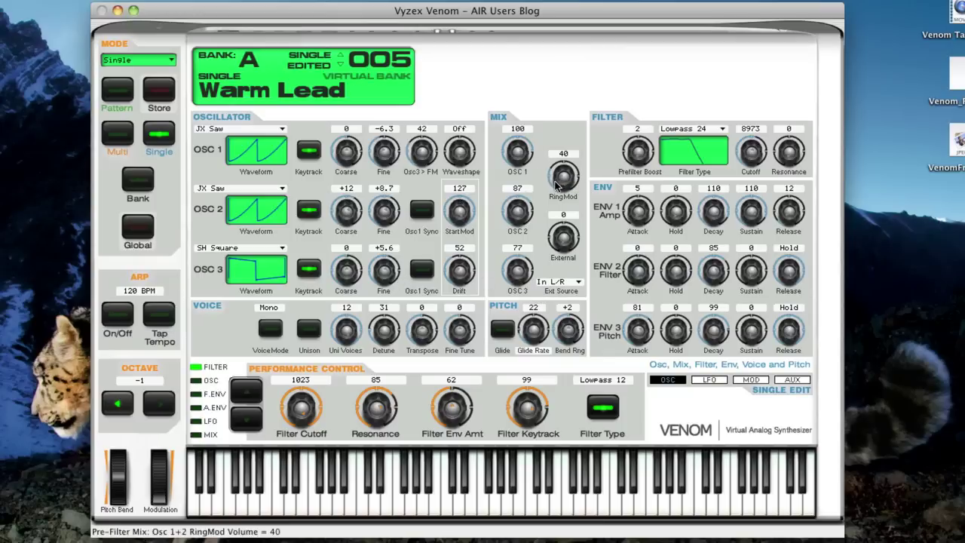
mouse_move(566, 243)
left_mouse_down()
mouse_move(578, 124)
mouse_move(567, 278)
mouse_move(568, 105)
mouse_move(568, 261)
left_mouse_up()
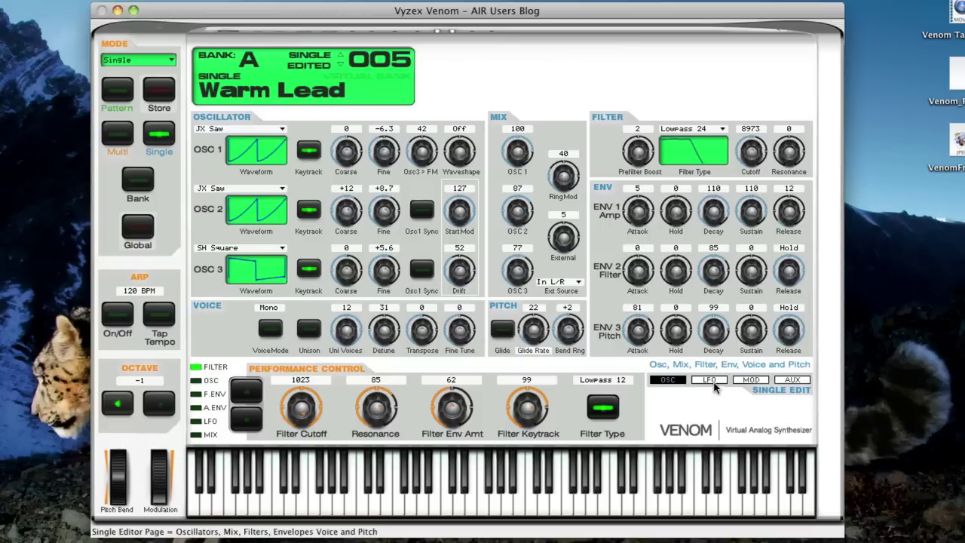
- Examine the LFO and effects page, the modulation matrix with its Mod 1 source options, and the oscillator page of Warm Lead
left_click(709, 380)
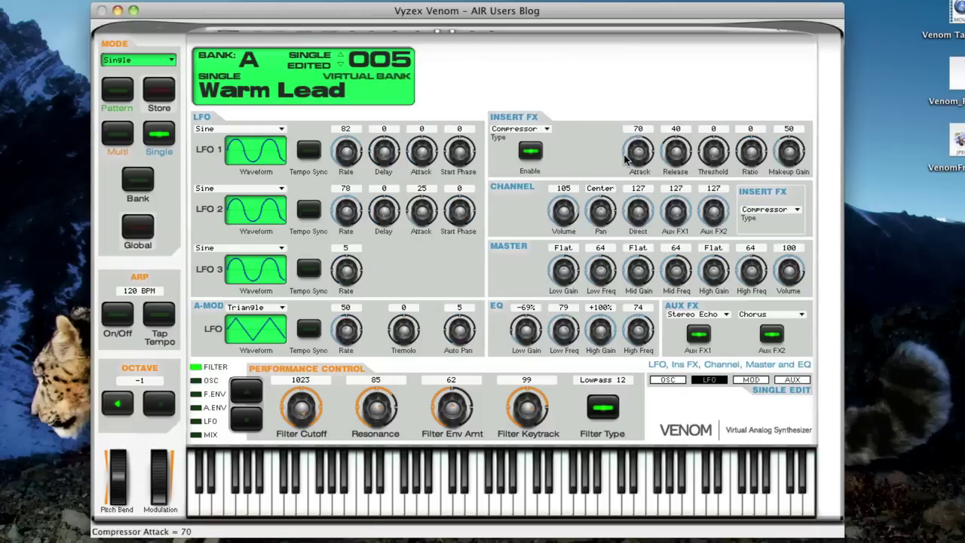
left_click(746, 382)
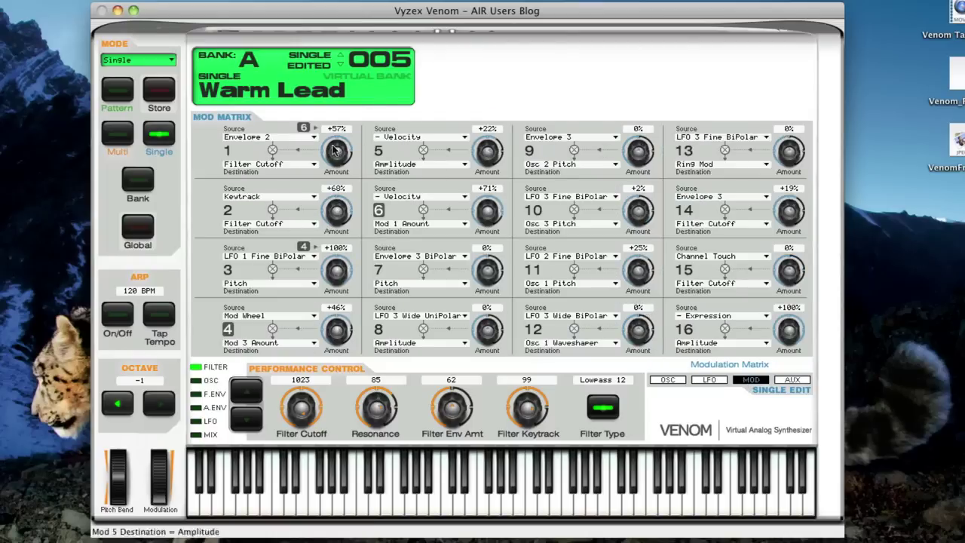
left_click(275, 139)
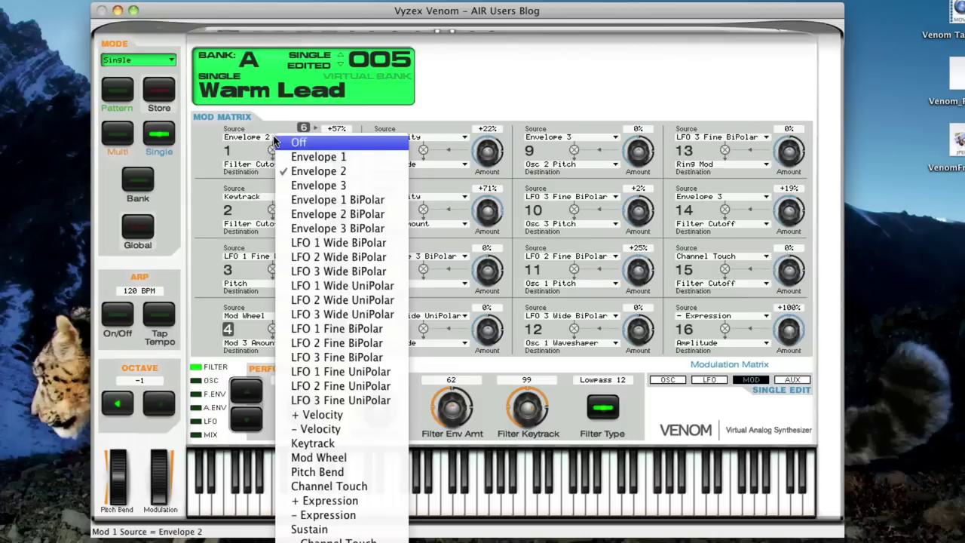
left_click(457, 89)
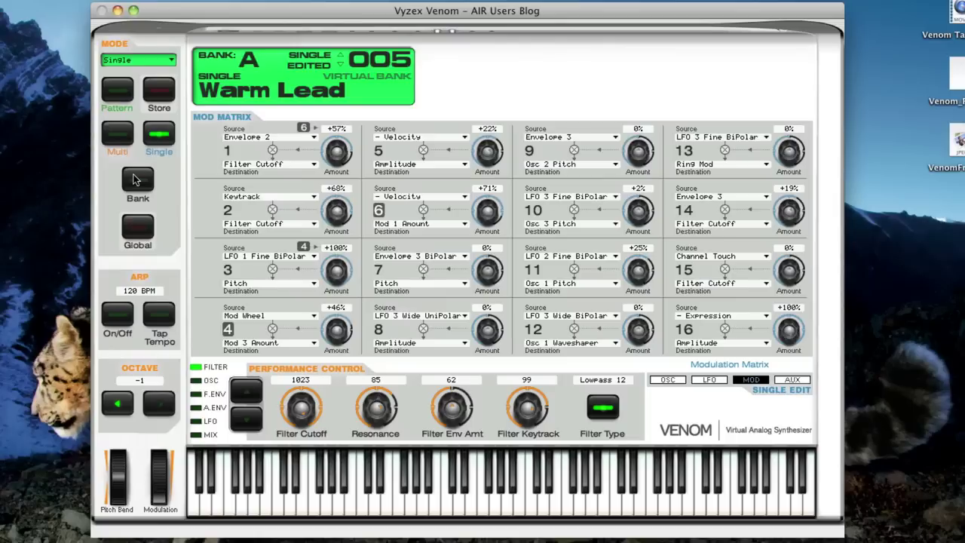
left_click(667, 381)
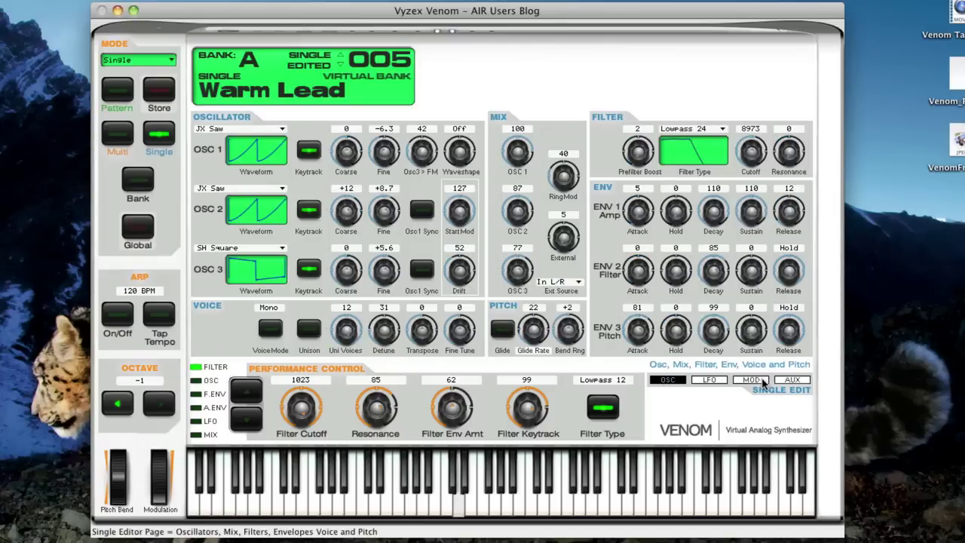
left_click(715, 381)
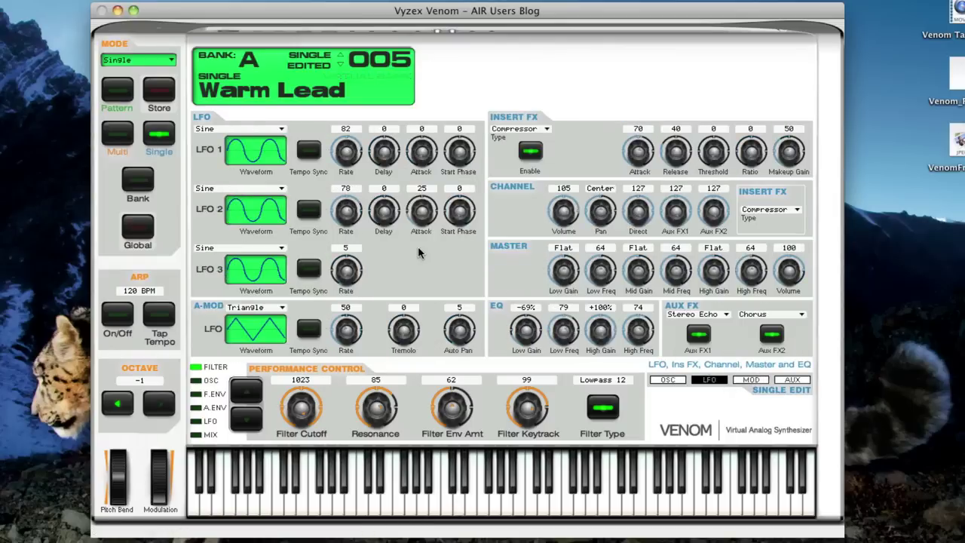
- Set the LFO 2 waveform to Sample & Hold and give Mod 5 the source LFO 2 Wide BiPolar with a -100% amount
left_click(282, 191)
left_click(332, 266)
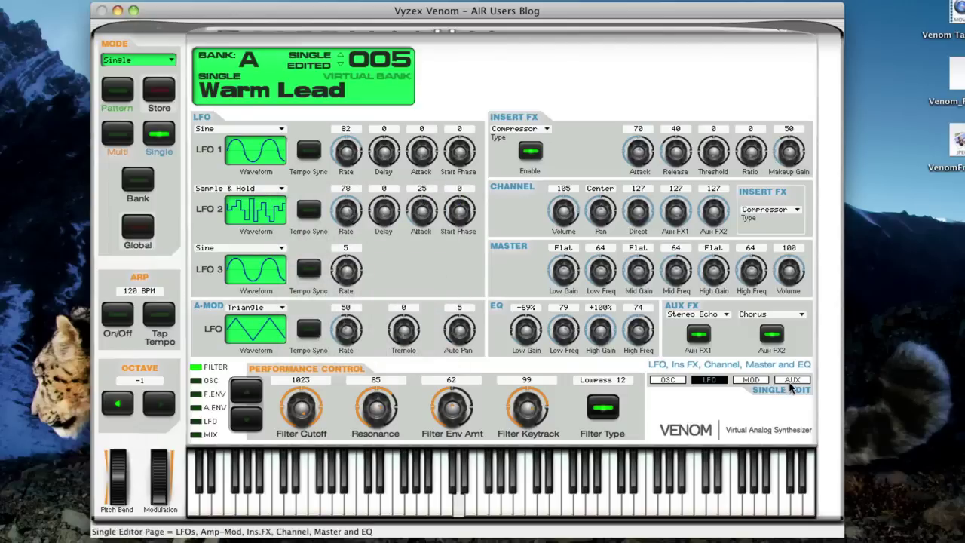
left_click(753, 381)
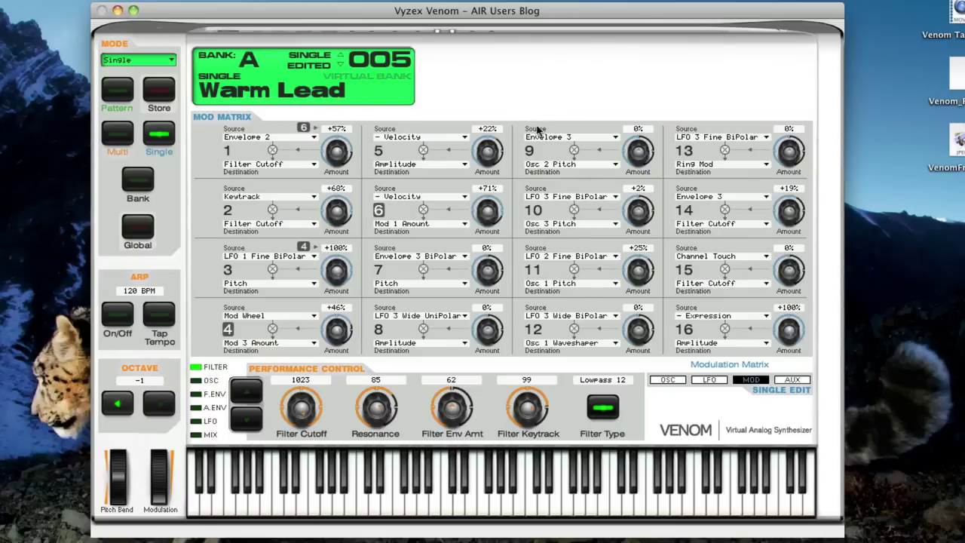
left_click(463, 141)
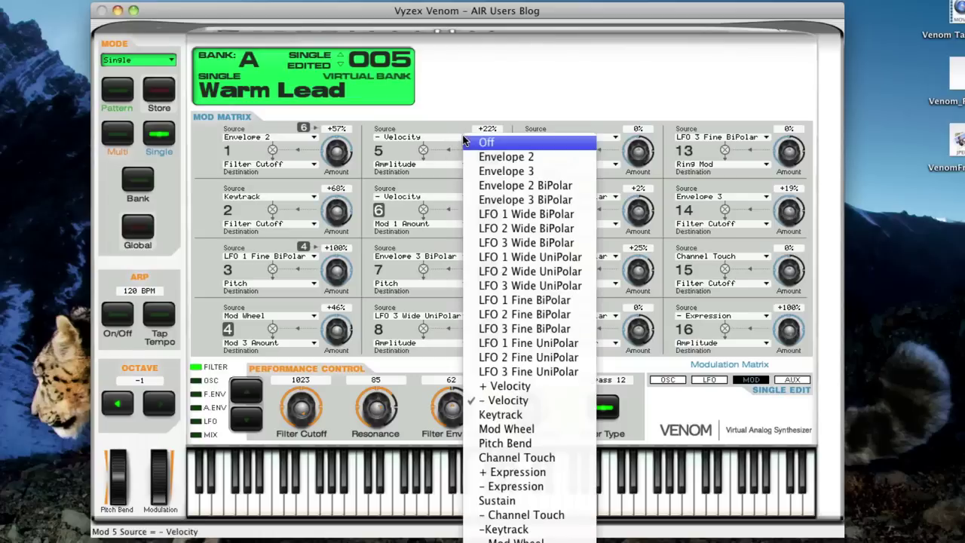
left_click(480, 230)
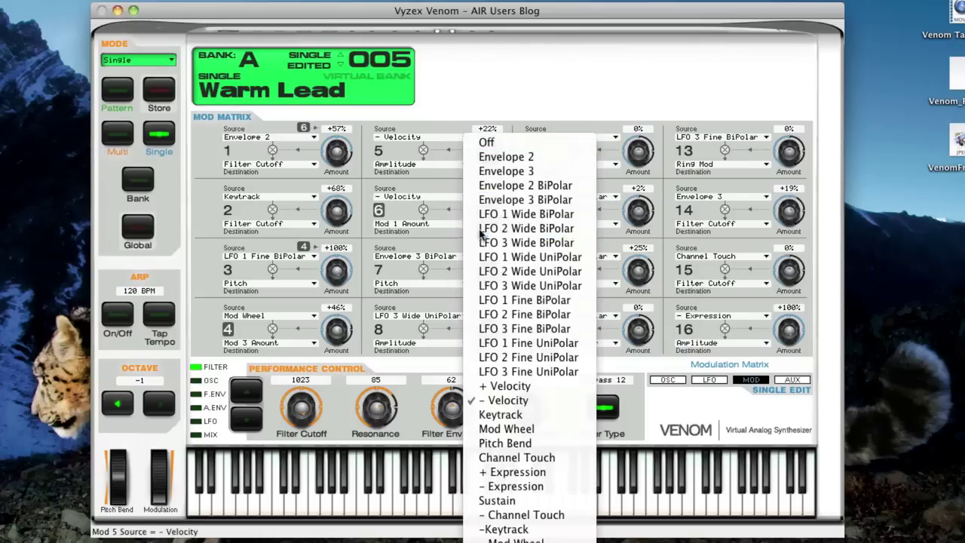
left_click_drag(489, 154, 491, 212)
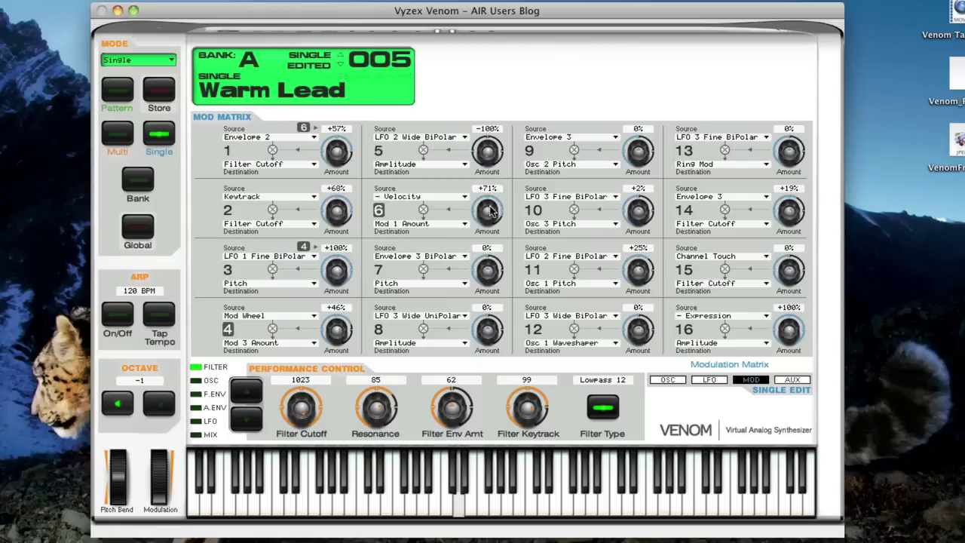
- Set the LFO 2 rate to 84, enable its tempo sync with a 1/16 Note beat, and set its attack to 2
left_click(722, 380)
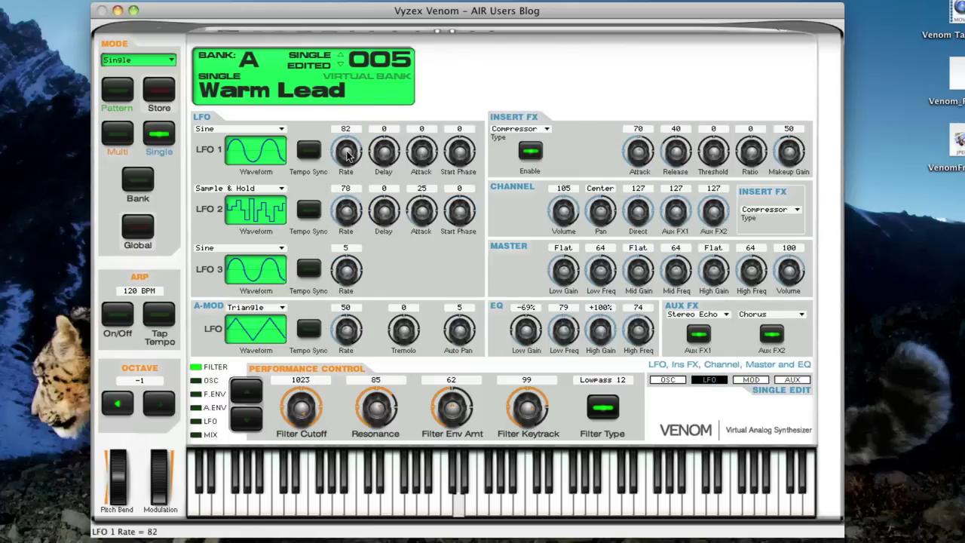
left_click_drag(347, 213, 345, 203)
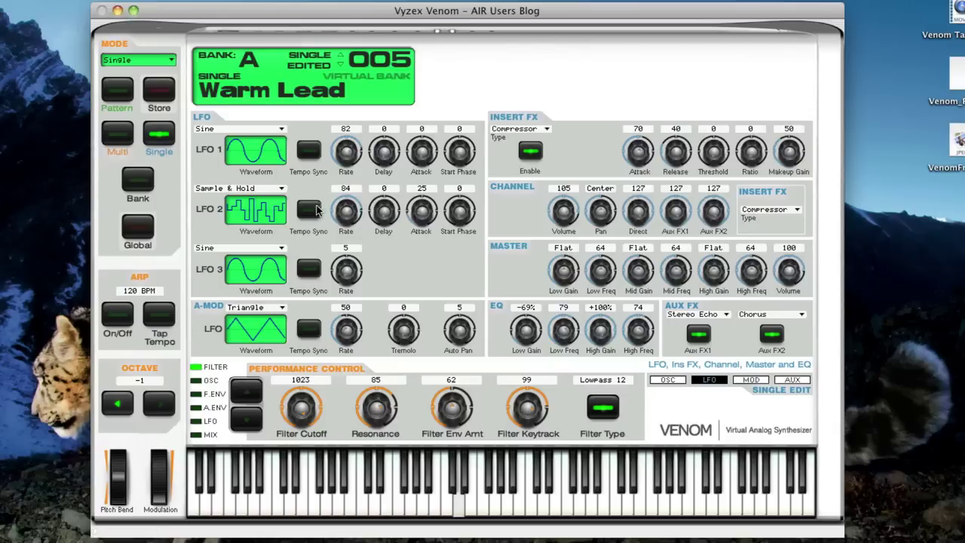
left_click(309, 210)
left_click(357, 194)
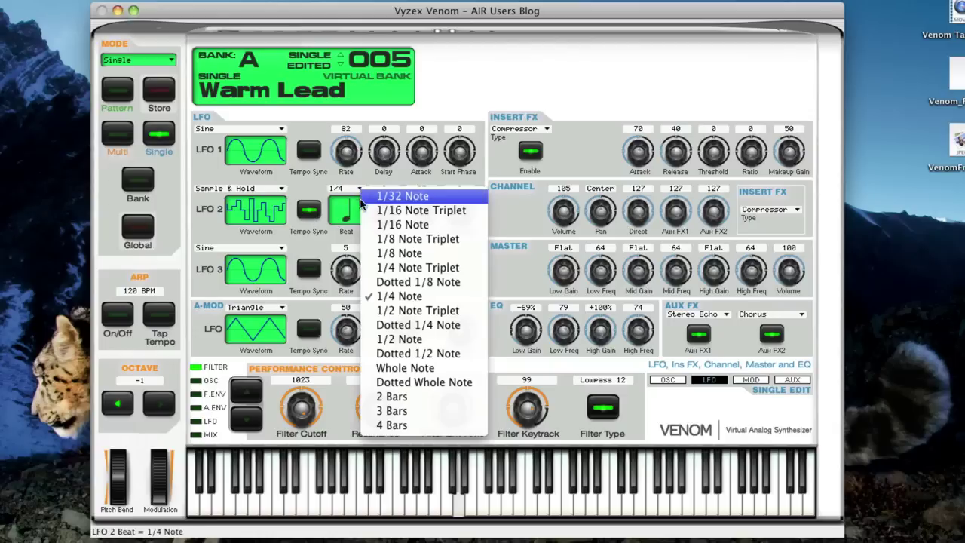
left_click(401, 225)
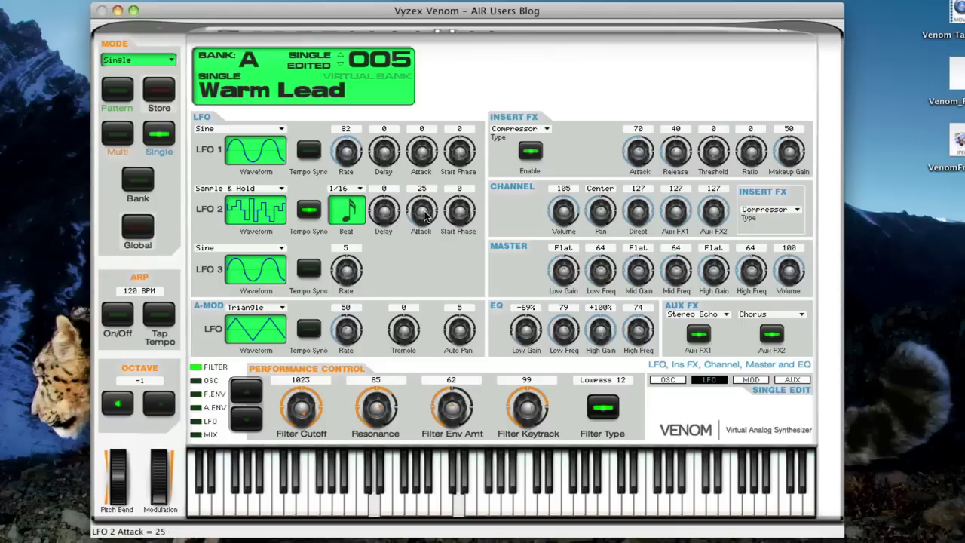
left_click_drag(423, 214, 424, 239)
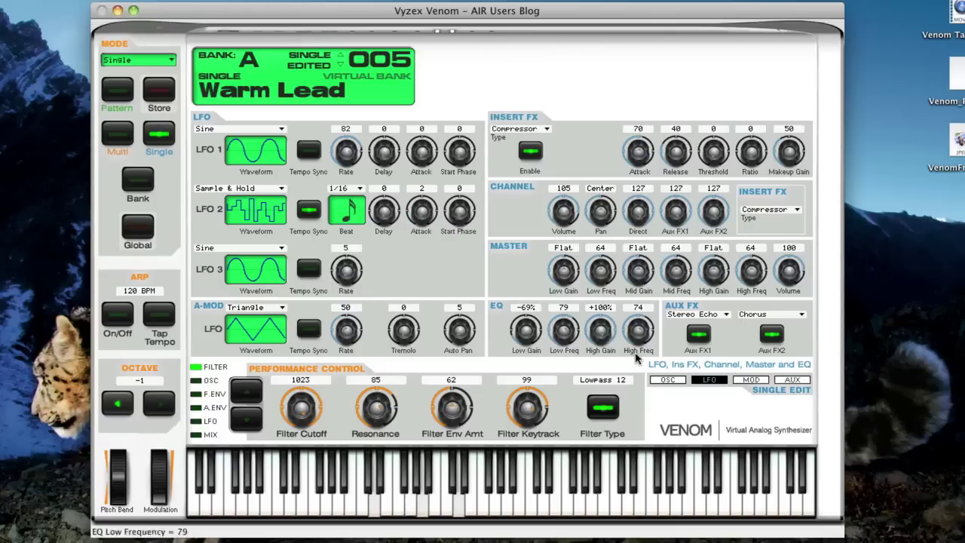
- Switch the voice mode to Poly and set the filter cutoff to 10922
left_click(666, 381)
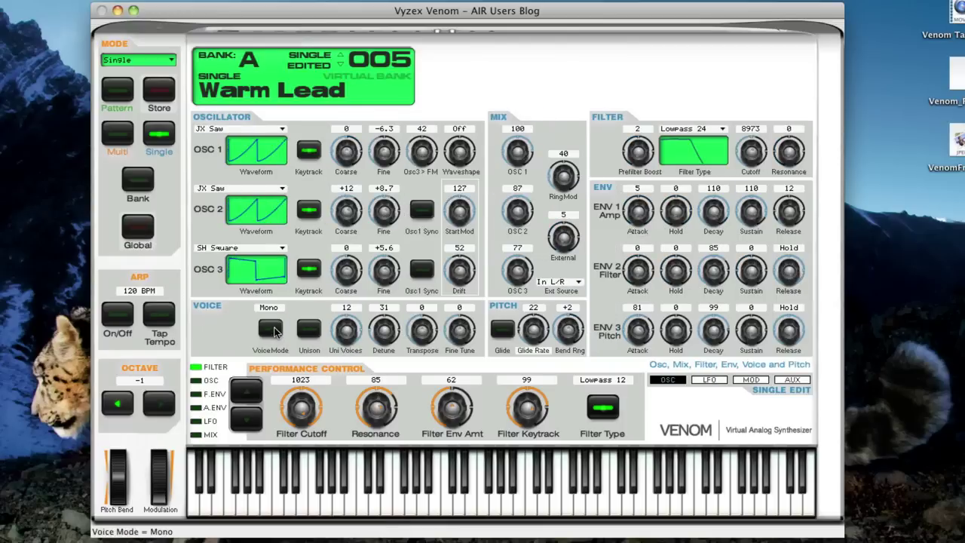
left_click(272, 327)
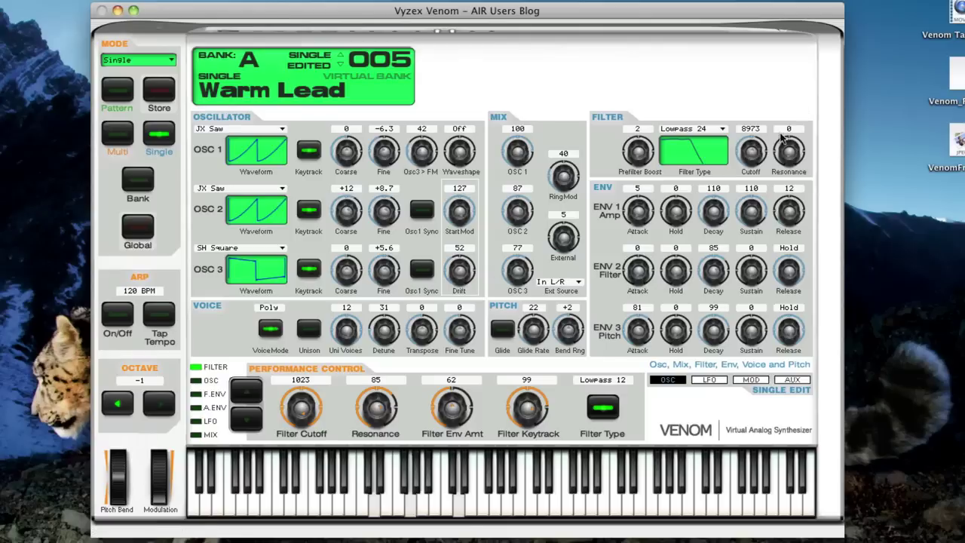
scroll(752, 156, "up", 5)
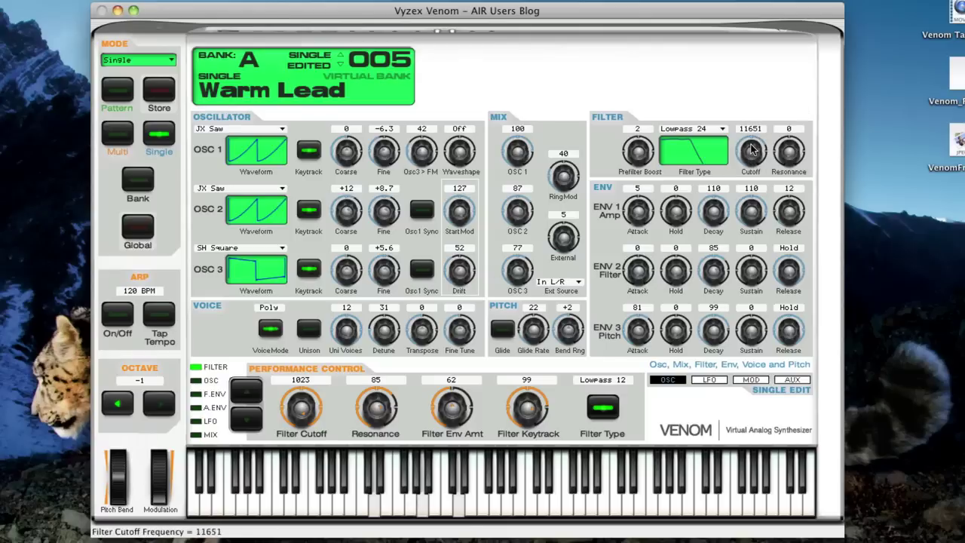
scroll(751, 158, "down", 8)
scroll(752, 154, "up", 4)
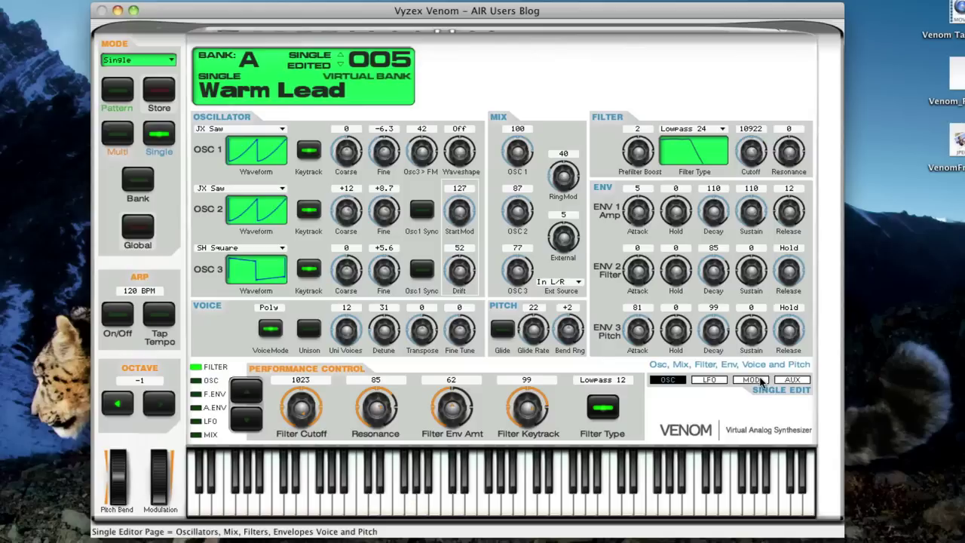
- Examine the modulation matrix, the effect types offered for Aux FX 1 and Aux FX 2, and the LFO and insert effects page
left_click(760, 380)
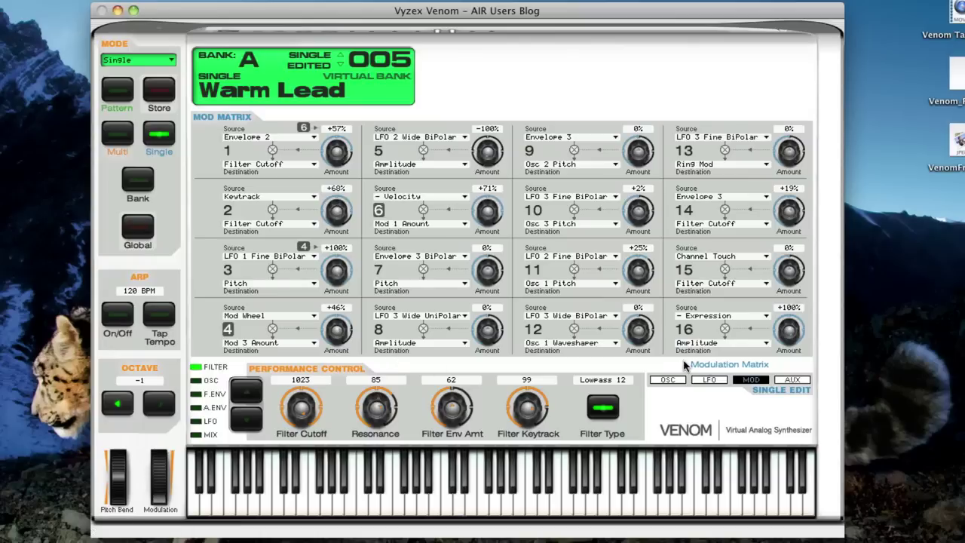
left_click(796, 381)
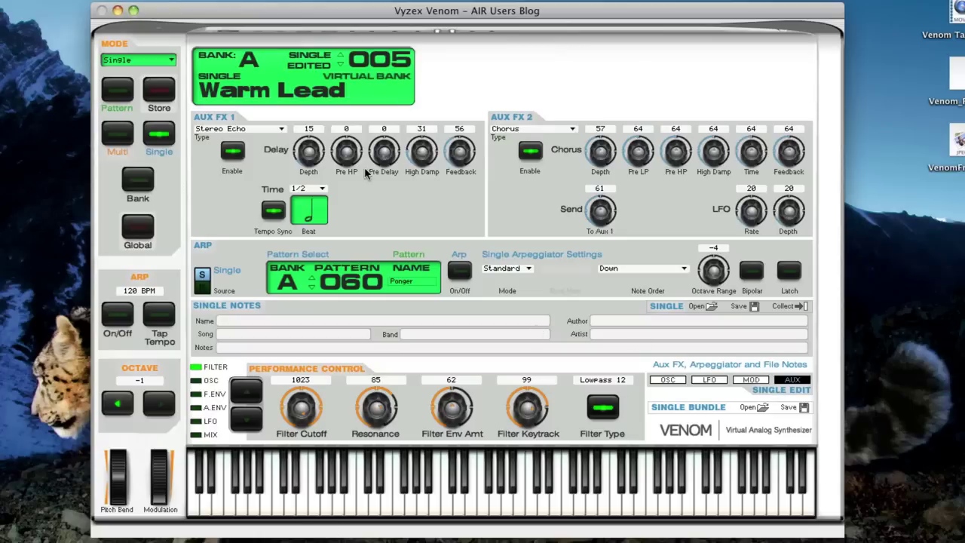
left_click(279, 130)
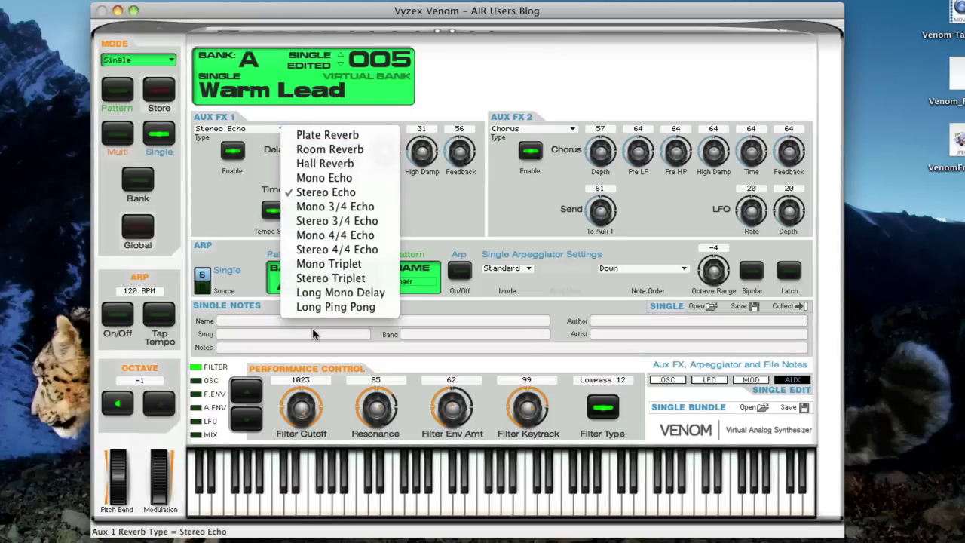
left_click(571, 130)
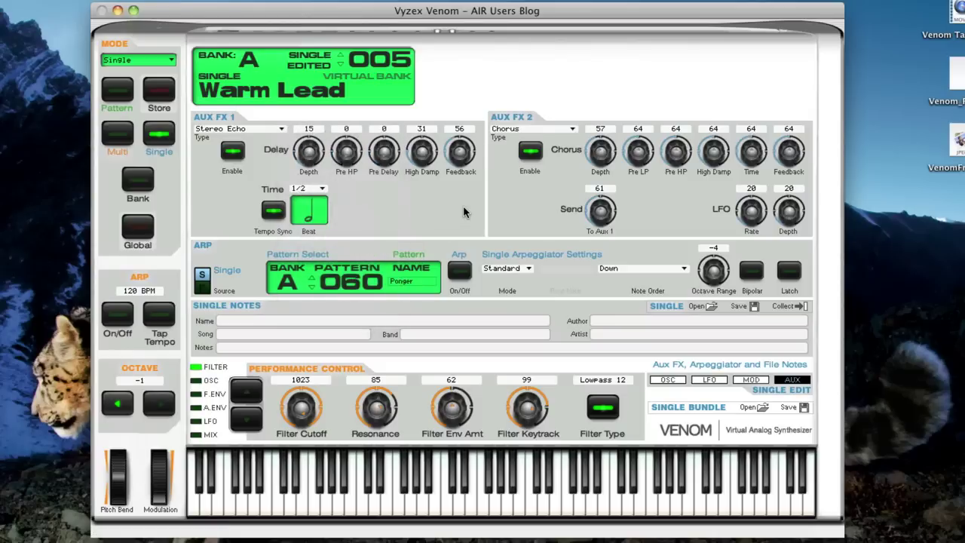
left_click(575, 133)
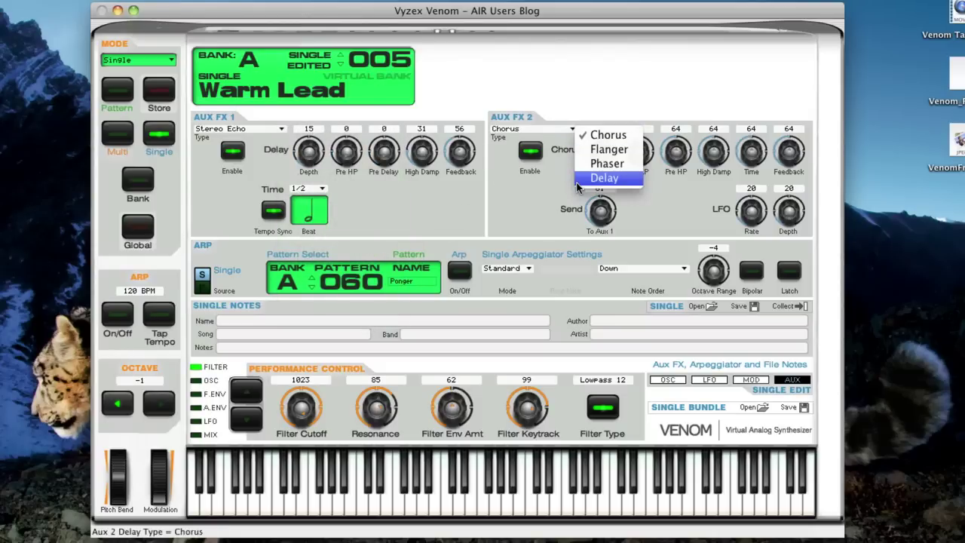
left_click(526, 207)
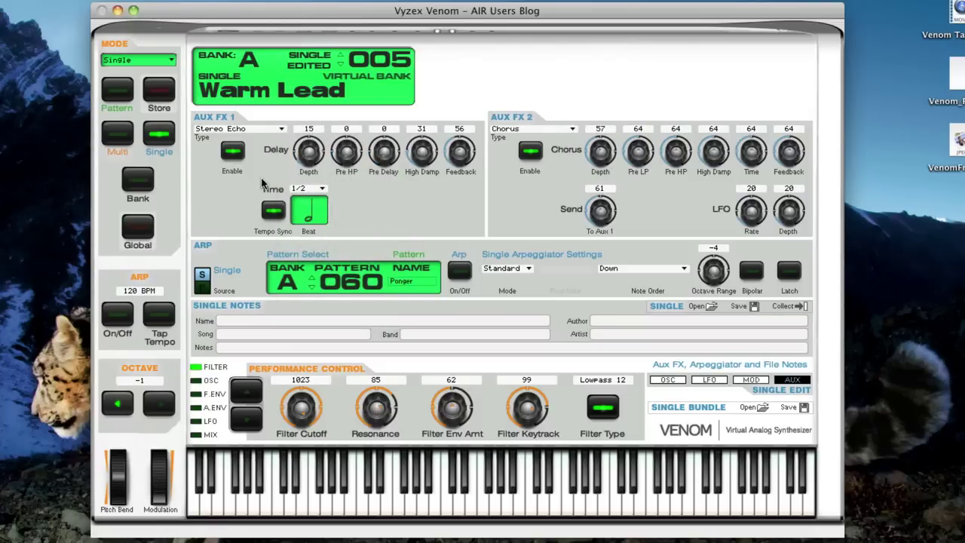
left_click(697, 384)
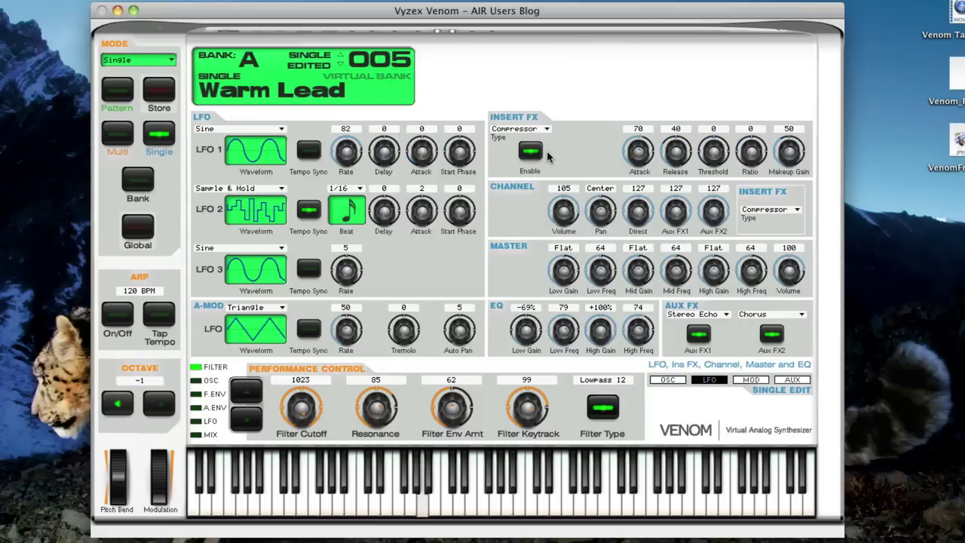
- Try the Reducer insert effect with a bit depth of 46 and a sample rate of 10
left_click(547, 129)
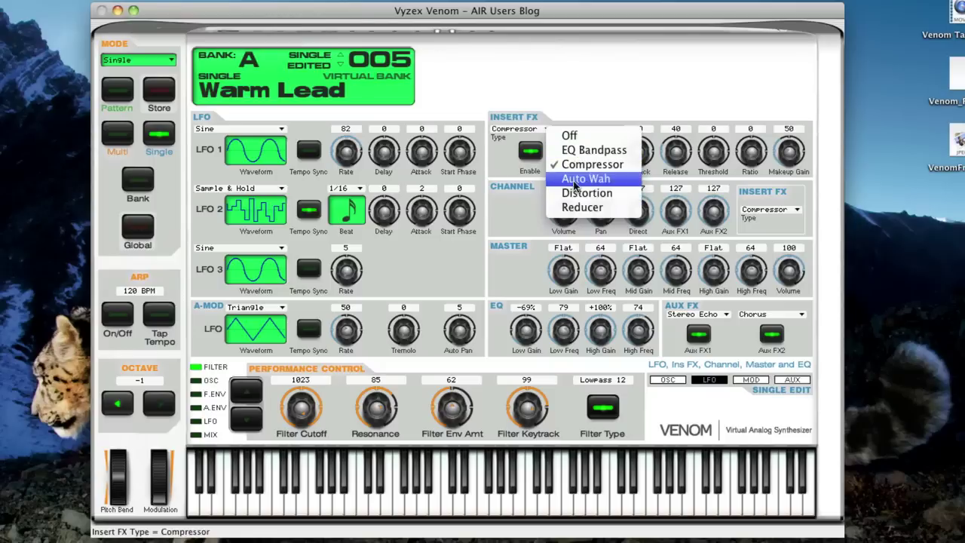
left_click(581, 207)
left_click_drag(639, 153, 641, 123)
mouse_move(788, 161)
left_mouse_down()
mouse_move(792, 111)
mouse_move(790, 155)
mouse_move(781, 157)
left_mouse_up()
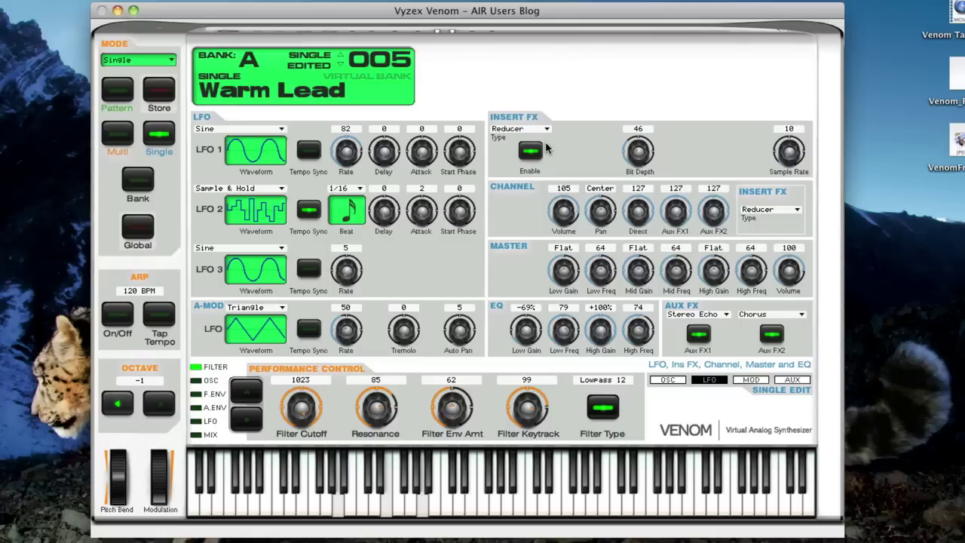
- Change the insert effect to Distortion and set the prefilter boost to 42, keeping the filter resonance at 0
left_click(549, 134)
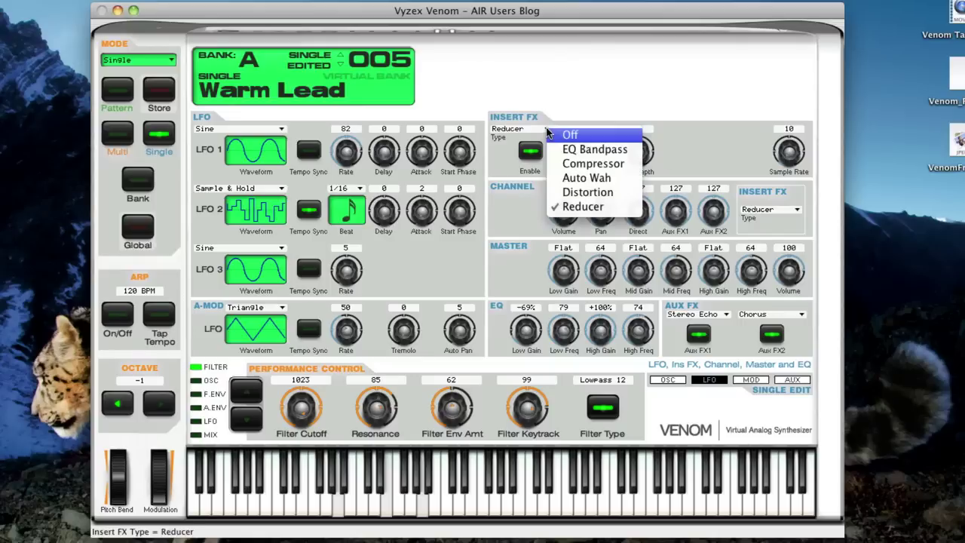
left_click(596, 193)
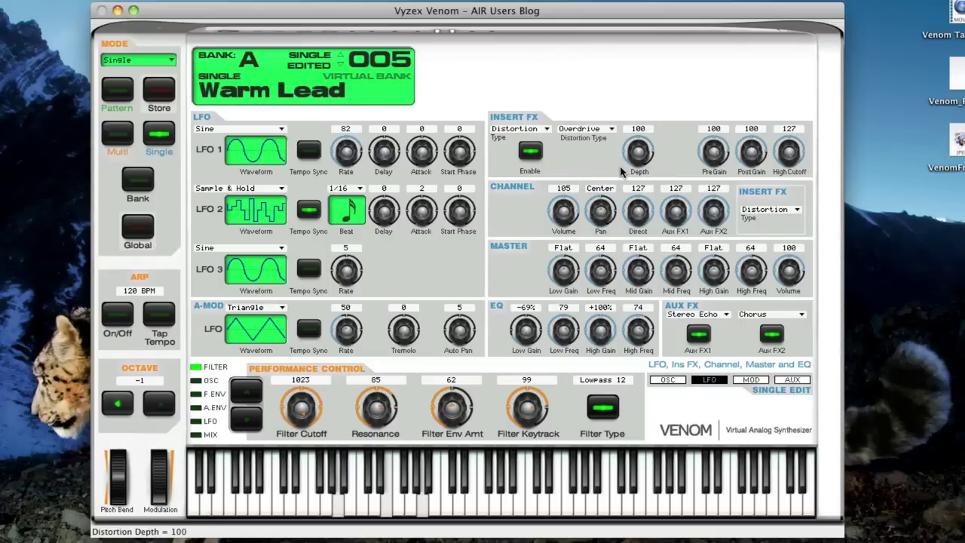
left_click(673, 380)
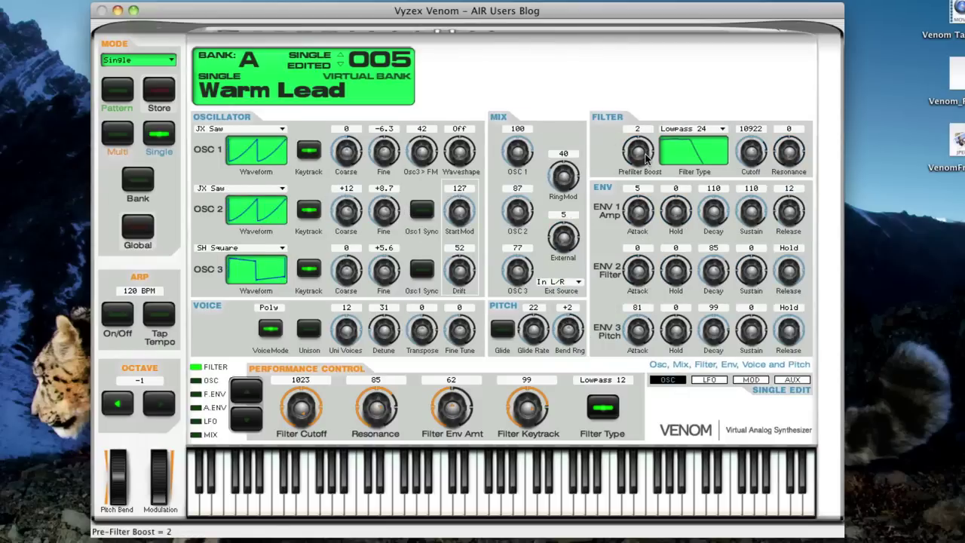
left_click_drag(639, 156, 638, 132)
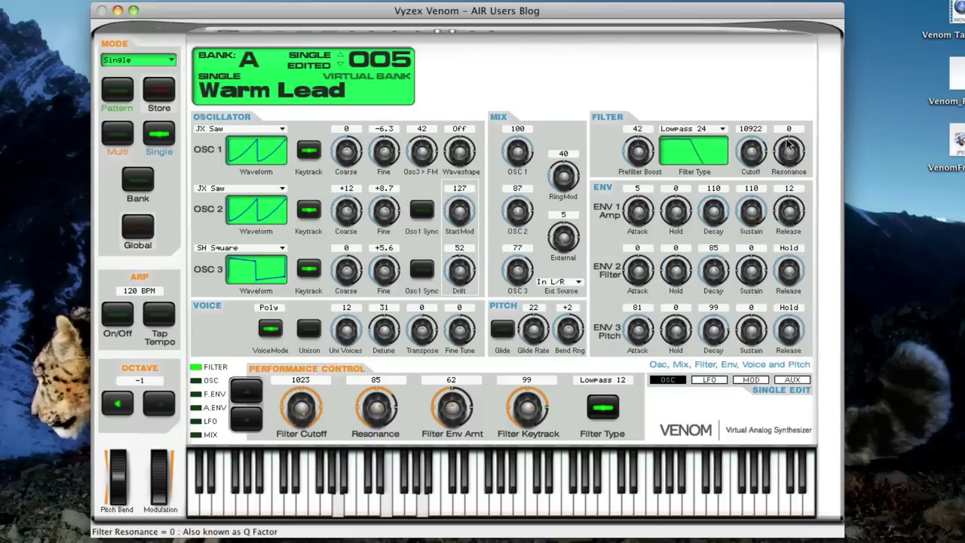
left_click_drag(789, 149, 790, 189)
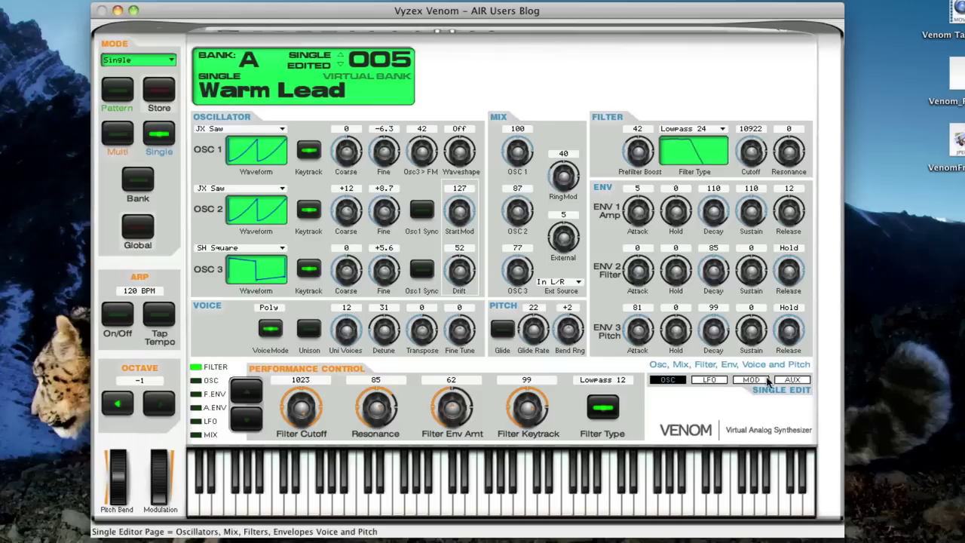
- View the arpeggiator's Ponger pattern in the pattern bank and load the Erasure multi from Multi user bank B
left_click(788, 381)
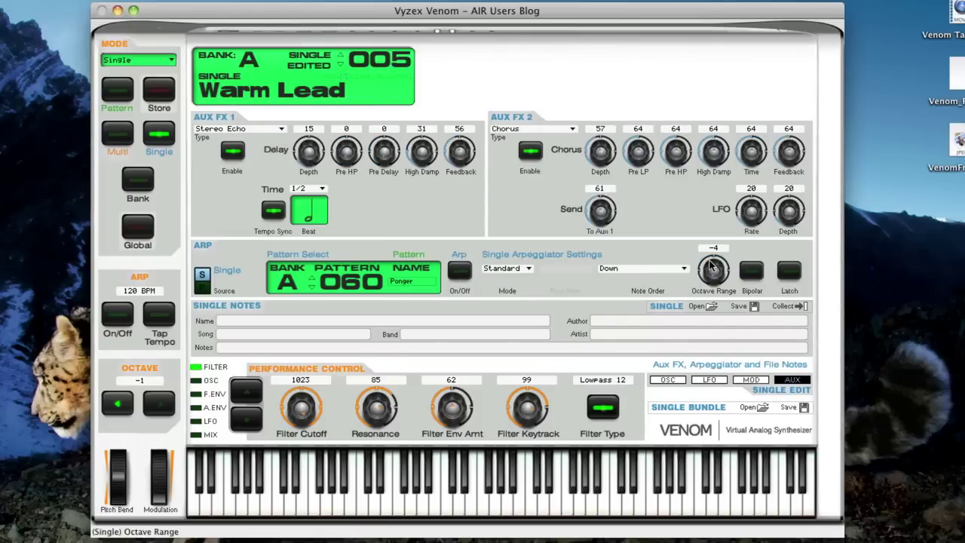
double_click(353, 280)
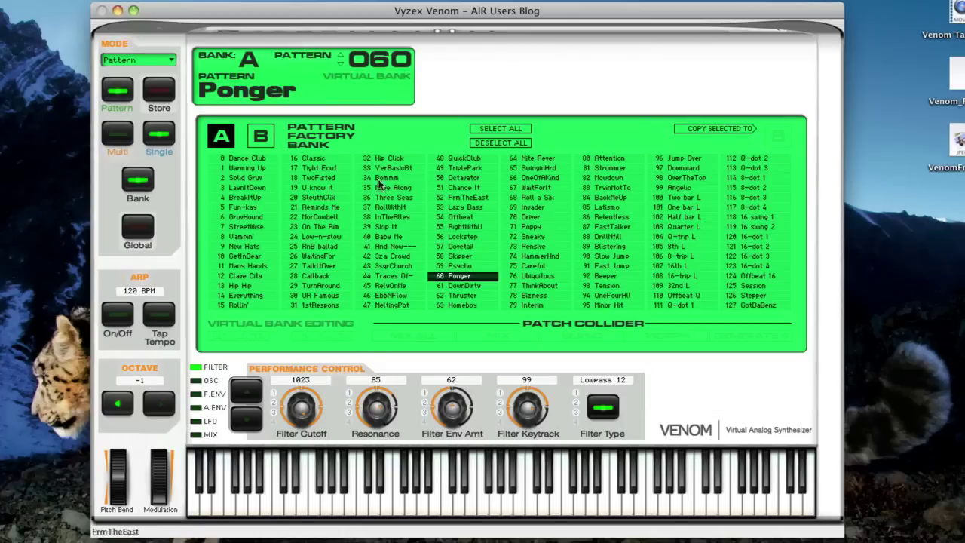
left_click(121, 136)
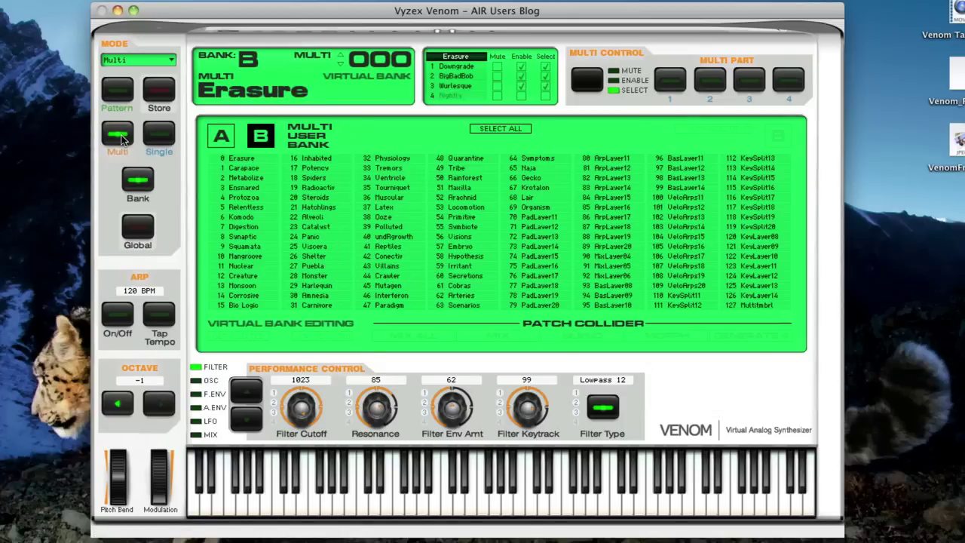
left_click(245, 160)
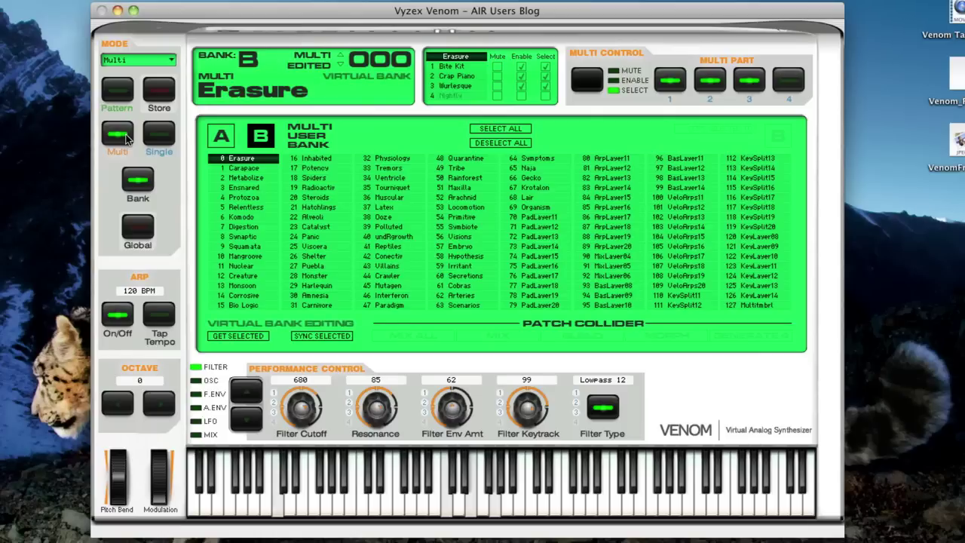
- Audition the DodgyCable and Gtr Chugg patches from Single user bank C
left_click(118, 134)
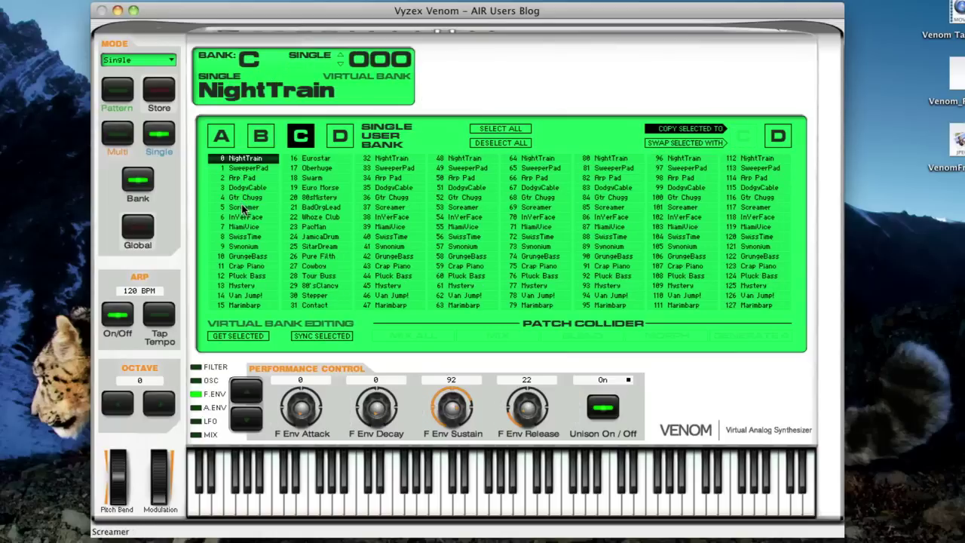
left_click(243, 188)
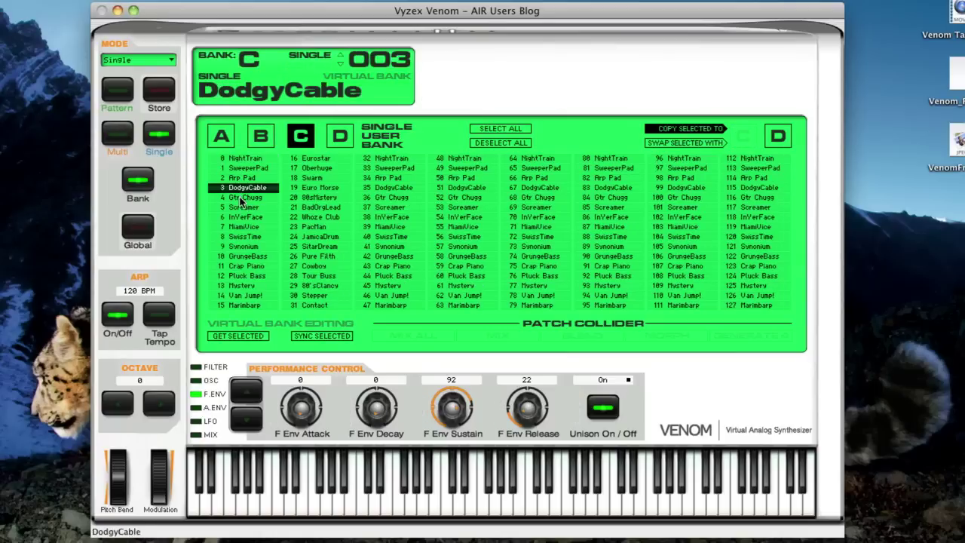
left_click(242, 198)
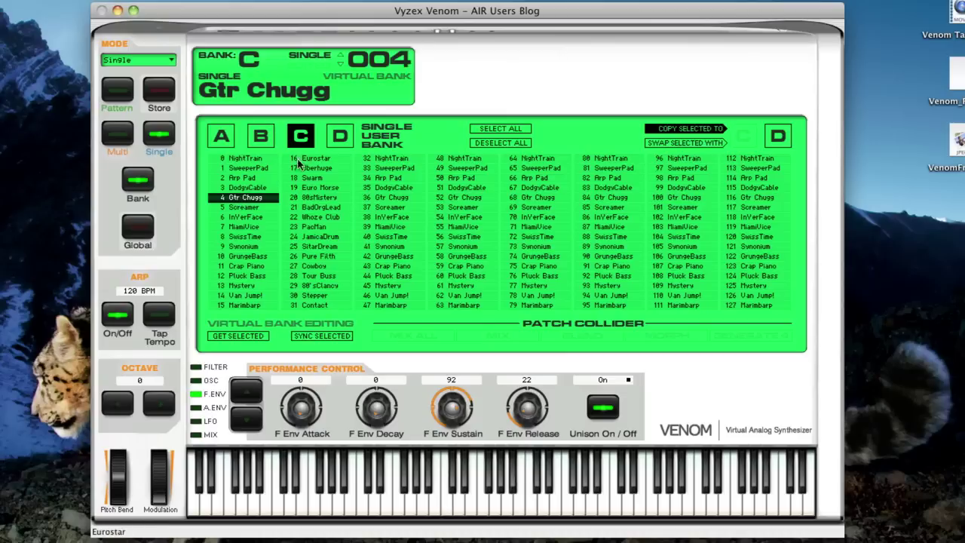
- Audition the Eurostar patch in Single user bank C and morph SweeperPad with Gtr Chugg using the Patch Collider
left_click(296, 162)
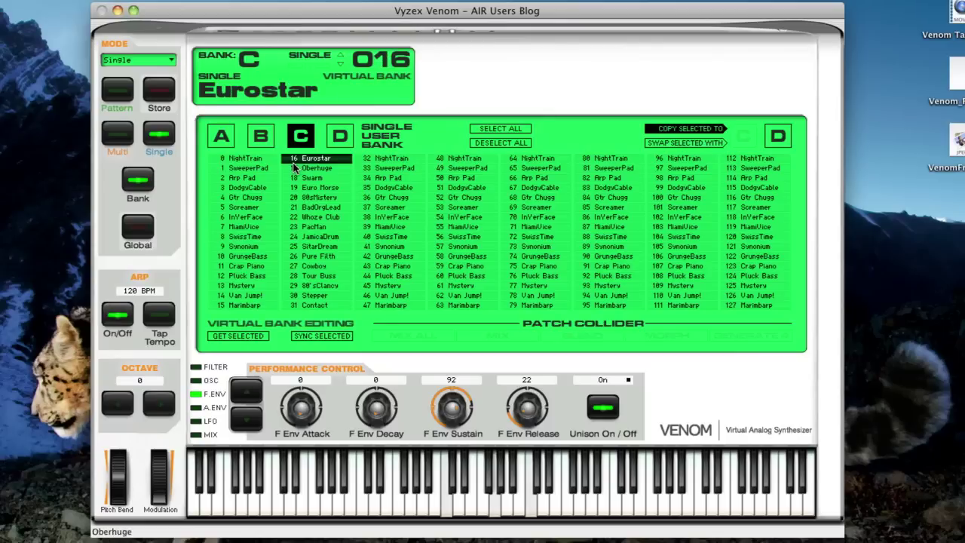
left_click(246, 169)
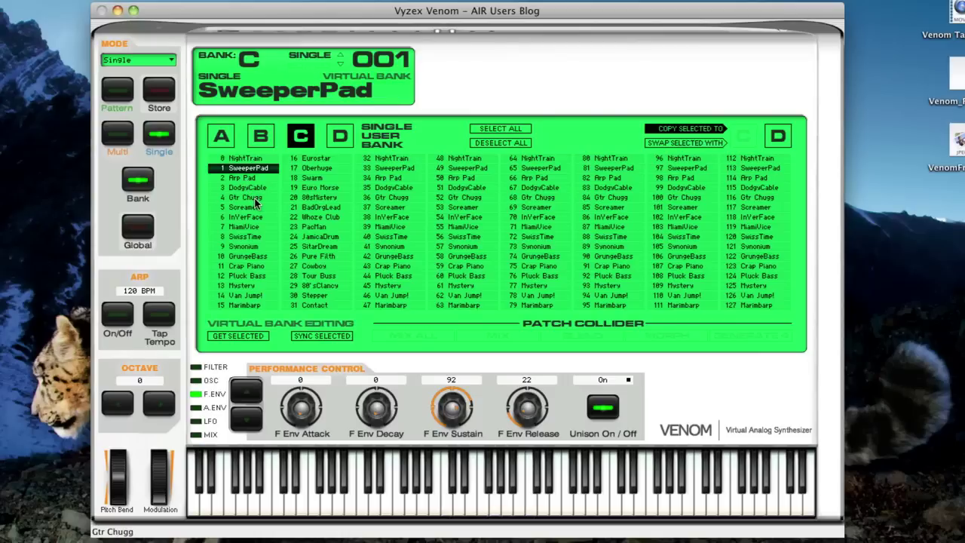
left_click(255, 199)
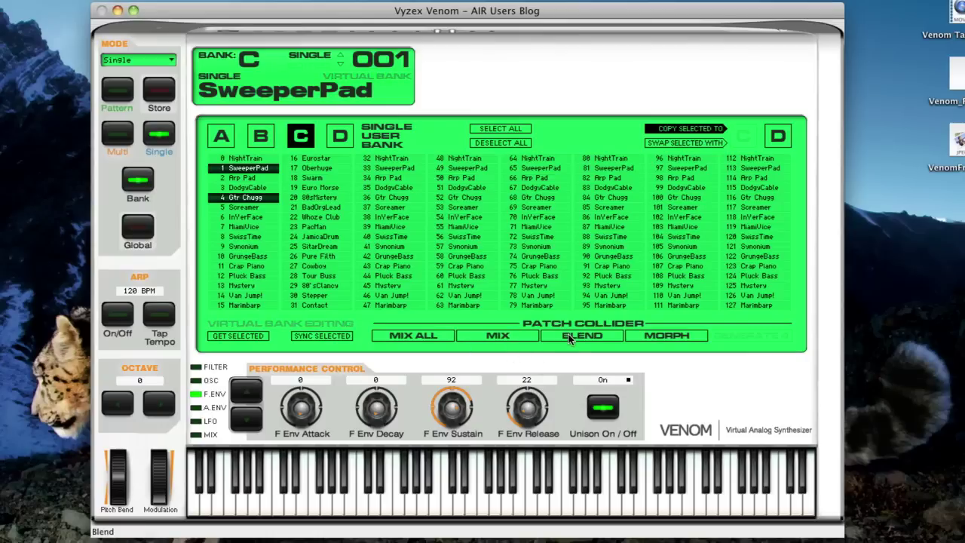
left_click(652, 340)
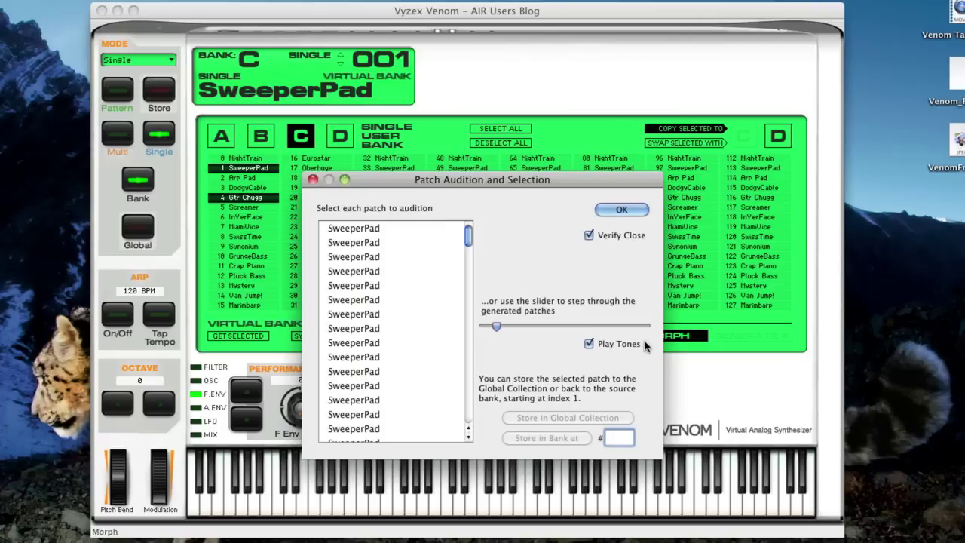
- Audition the first two SweeperPad morphs and two of the generated Gtr Chugg morphs
left_click(386, 229)
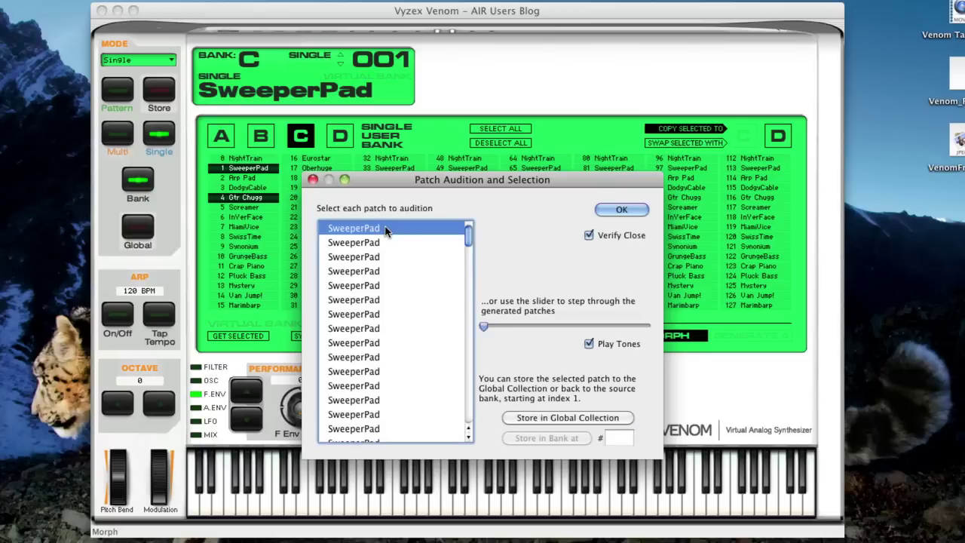
left_click(377, 242)
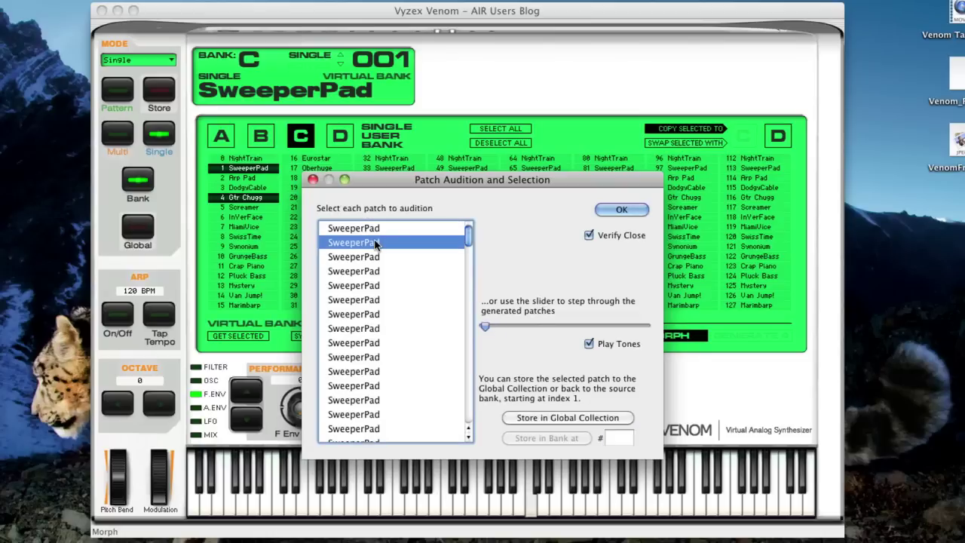
left_click_drag(468, 244, 469, 328)
left_click(393, 336)
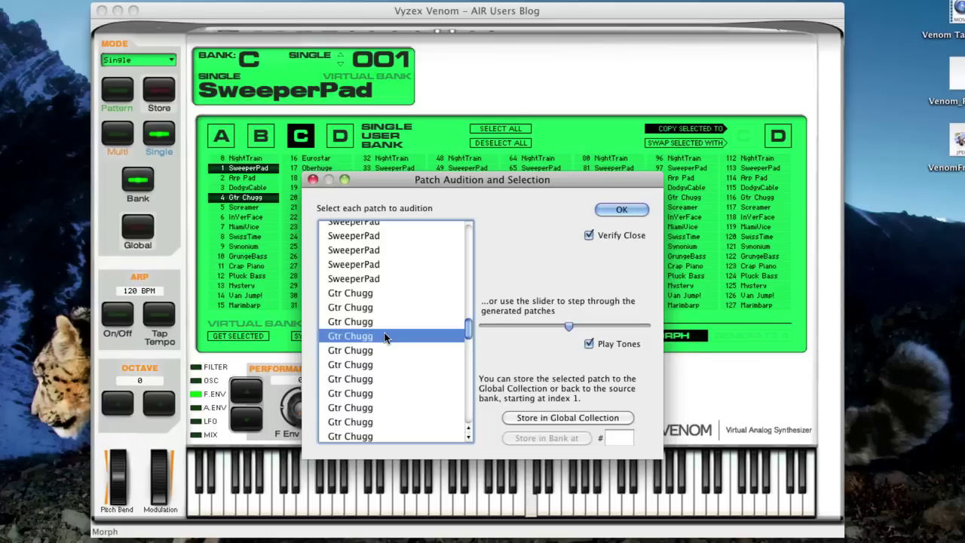
left_click(375, 294)
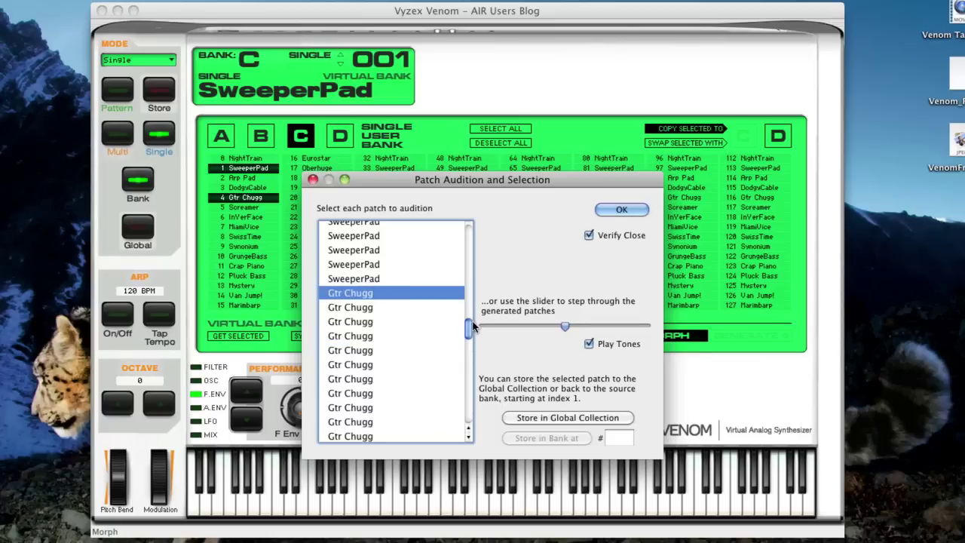
- Audition several intermediate SweeperPad morphs and close the audition dialog without storing any of the generated patches
left_click_drag(468, 327, 468, 298)
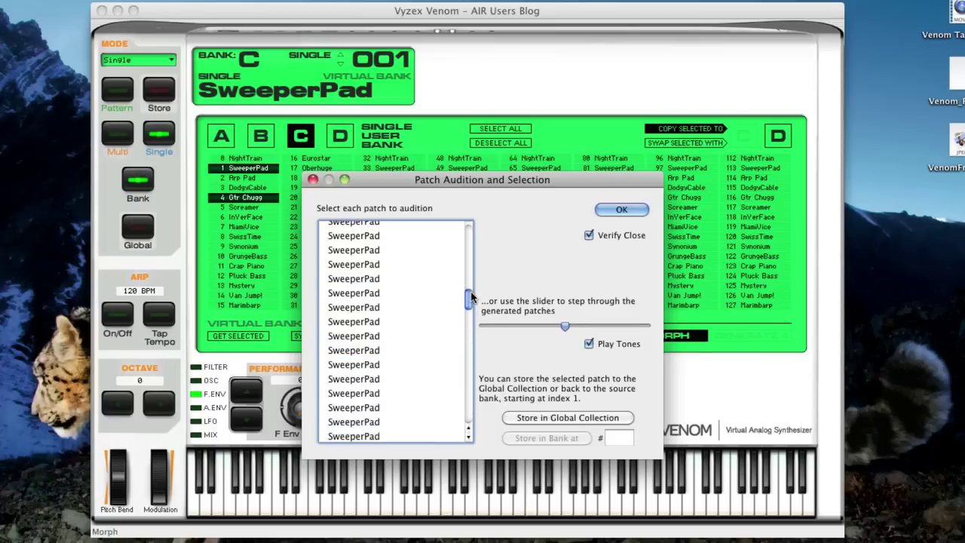
left_click(357, 296)
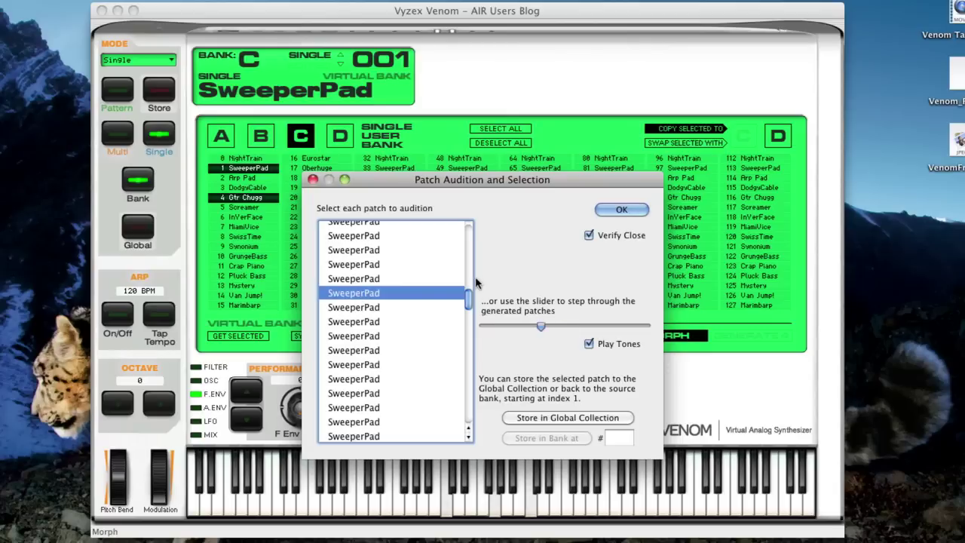
left_click_drag(472, 302, 470, 281)
left_click(377, 297)
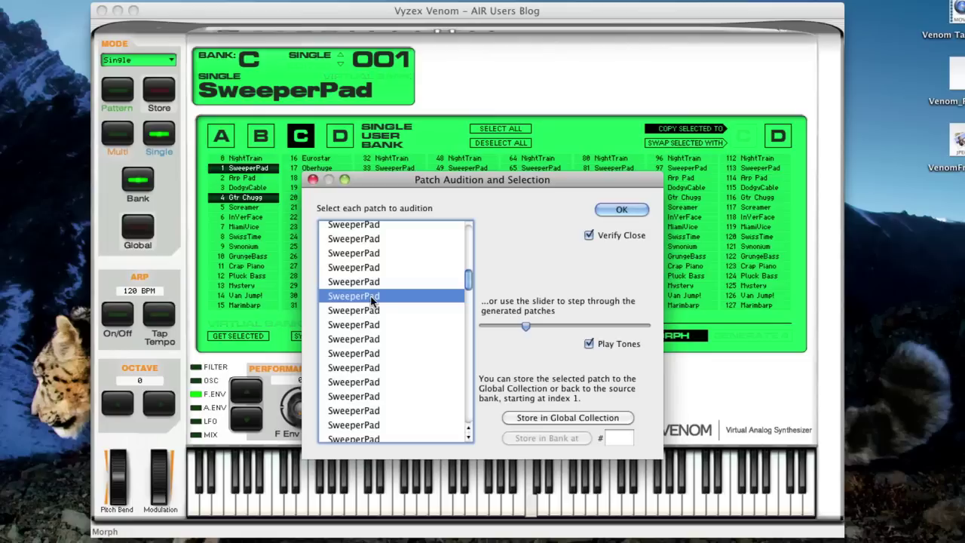
left_click(375, 254)
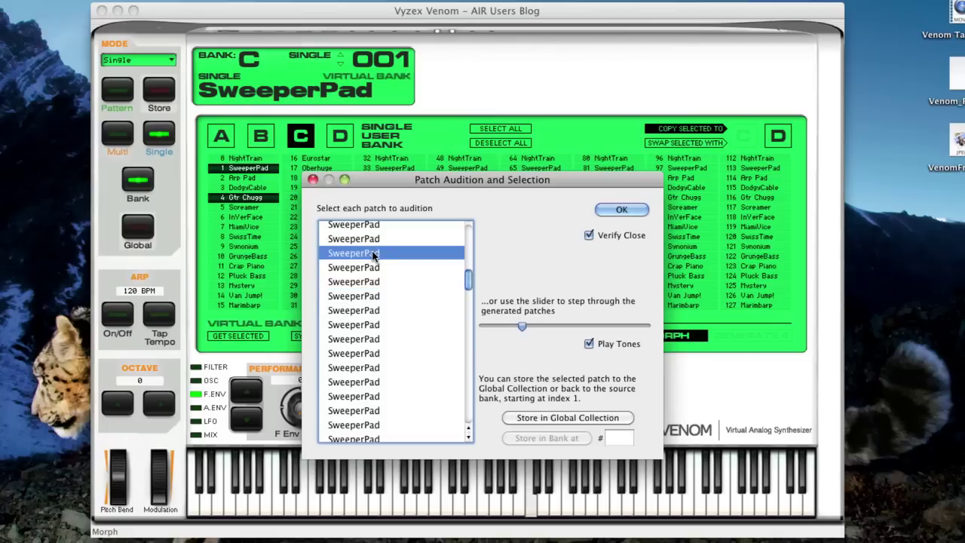
left_click(374, 368)
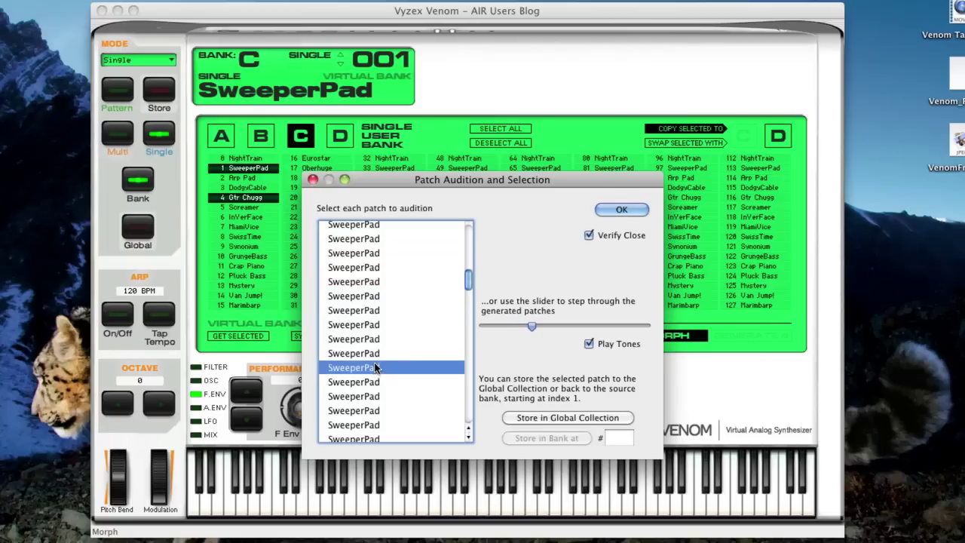
left_click(612, 212)
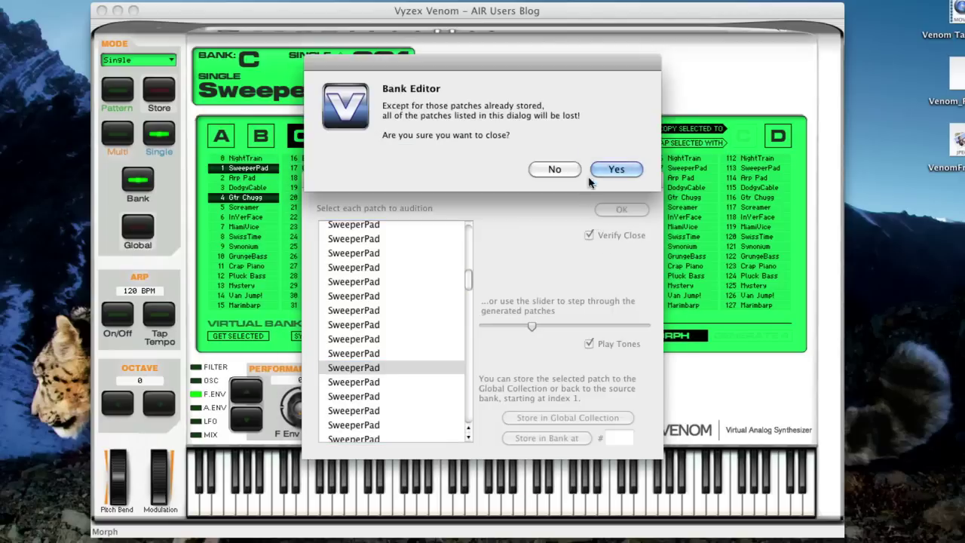
left_click(614, 167)
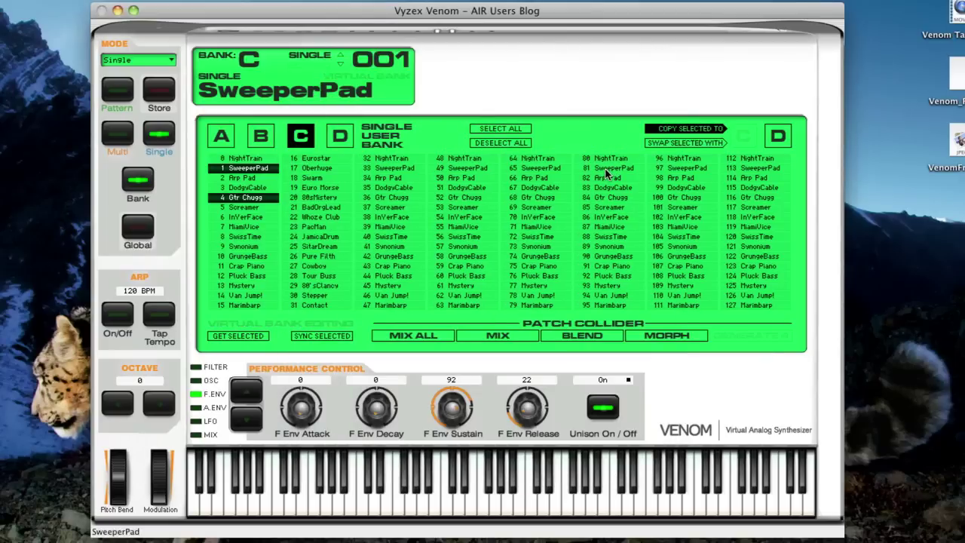
- Mix SweeperPad with Gtr Chugg at the default balance and audition Str Cerggd, Ste peuga and Gte peuPgd without storing them
left_click(516, 340)
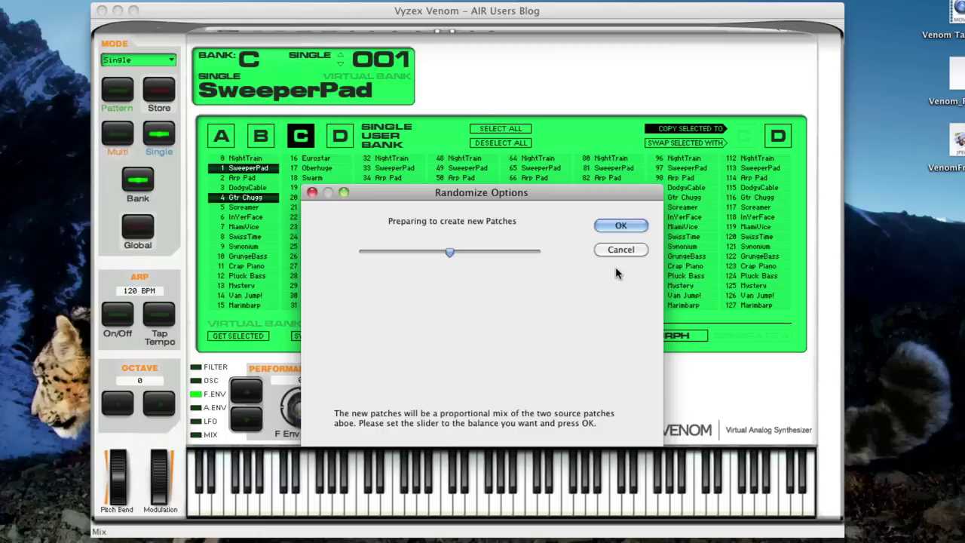
left_click(603, 228)
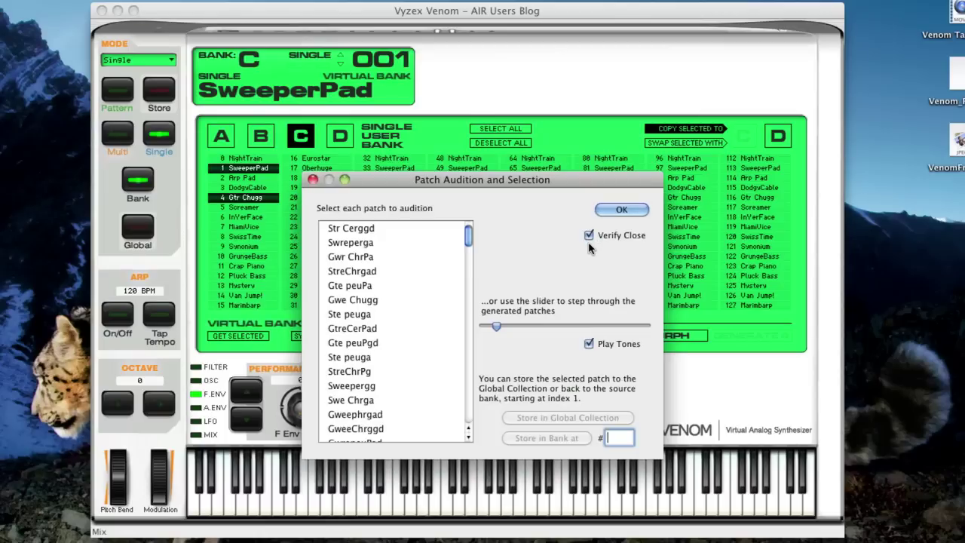
left_click(357, 229)
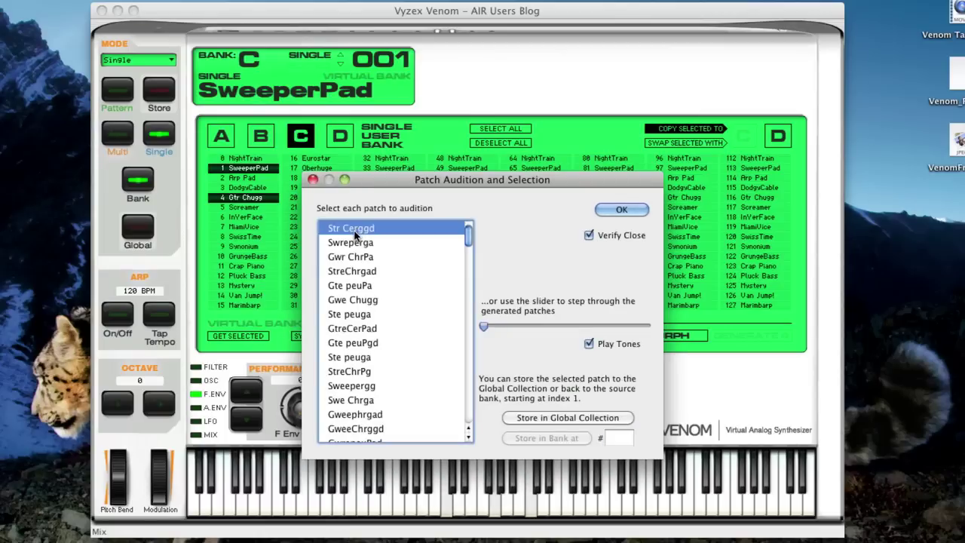
left_click(363, 315)
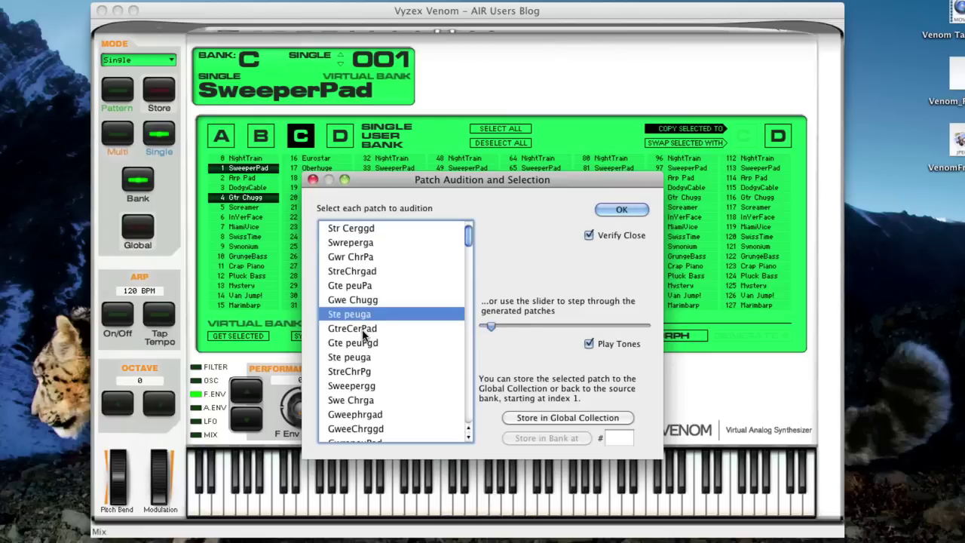
left_click(369, 343)
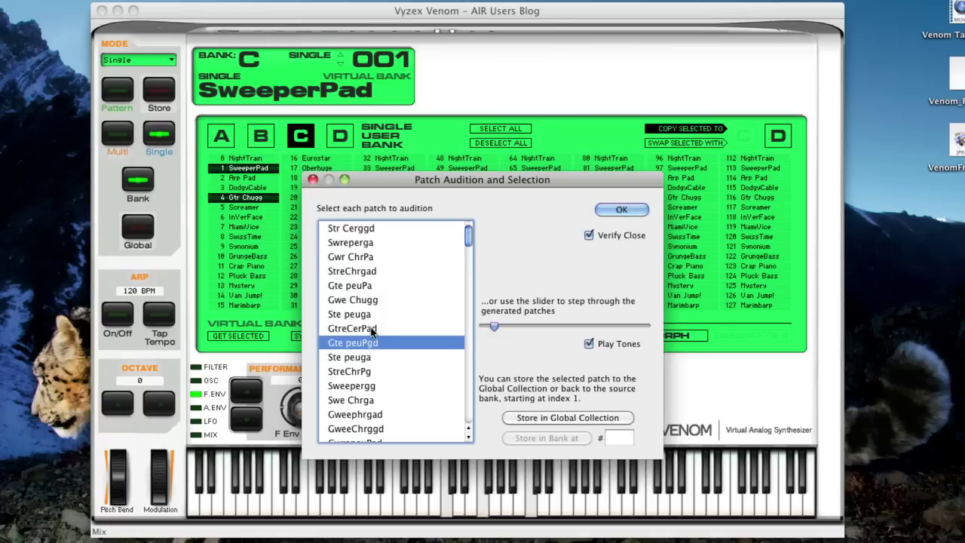
left_click(611, 211)
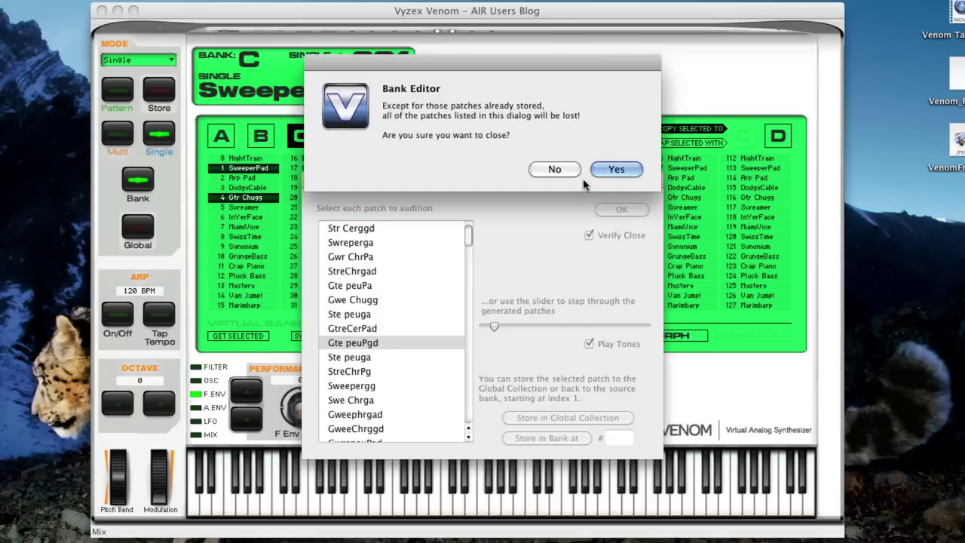
left_click(612, 170)
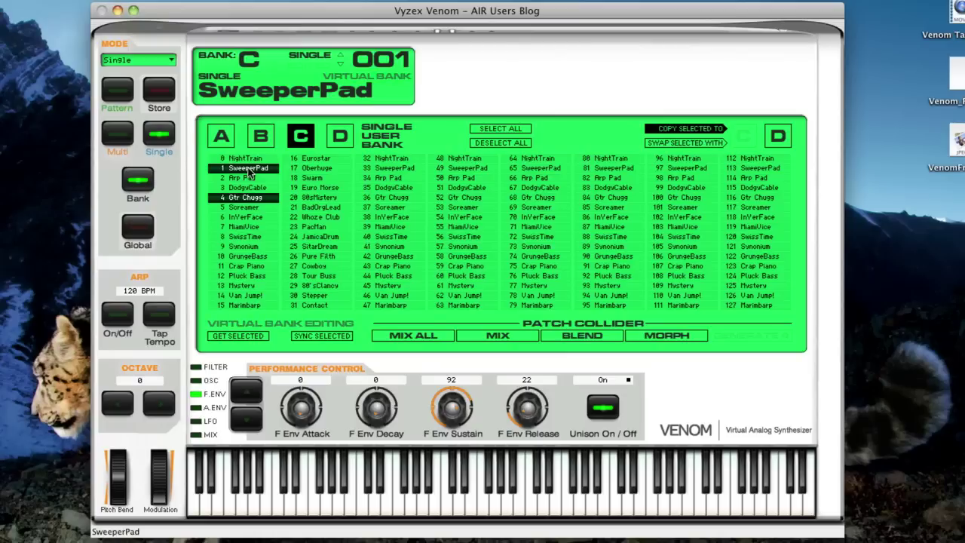
- Switch the performance controls through the amp envelope and LFO sets to the Filter set
left_click(198, 408)
left_click(198, 422)
left_click(197, 368)
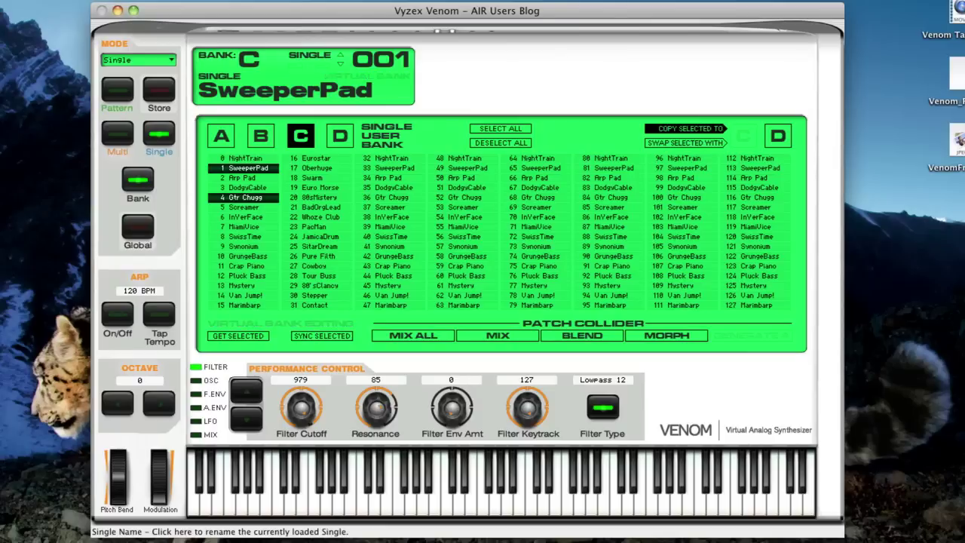
- Reposition the editor window to expose the patch collection list and add MiamiVice from Single user bank C to it
left_click_drag(732, 17, 631, 26)
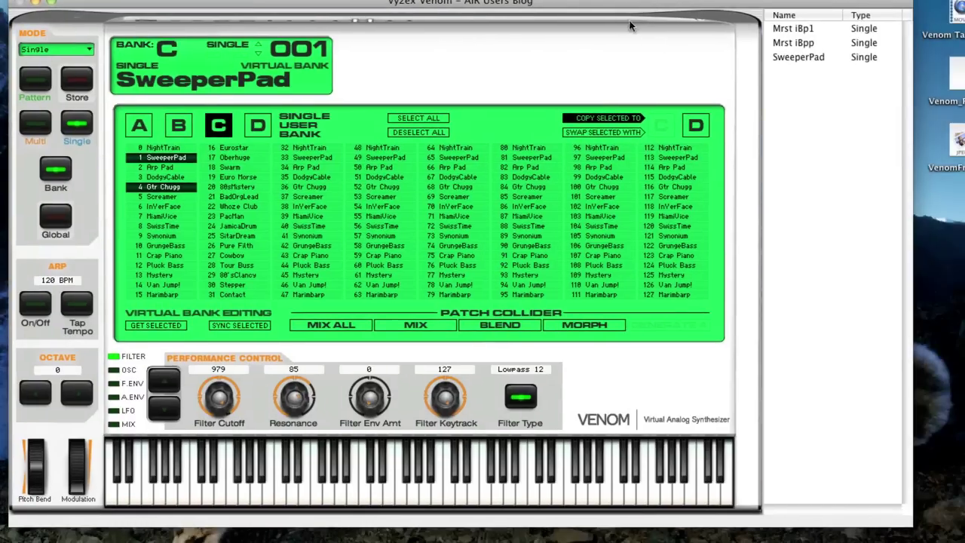
left_click(162, 216)
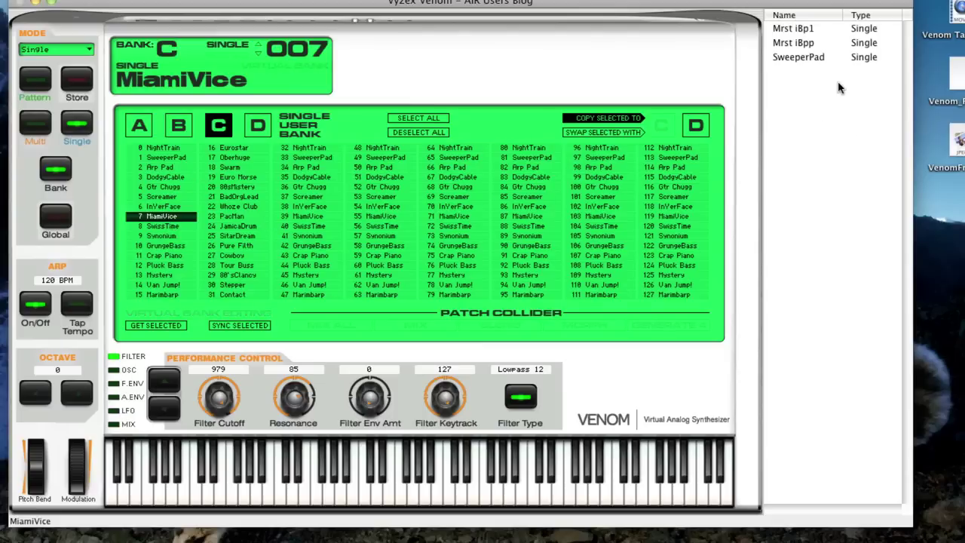
left_click_drag(840, 89, 841, 88)
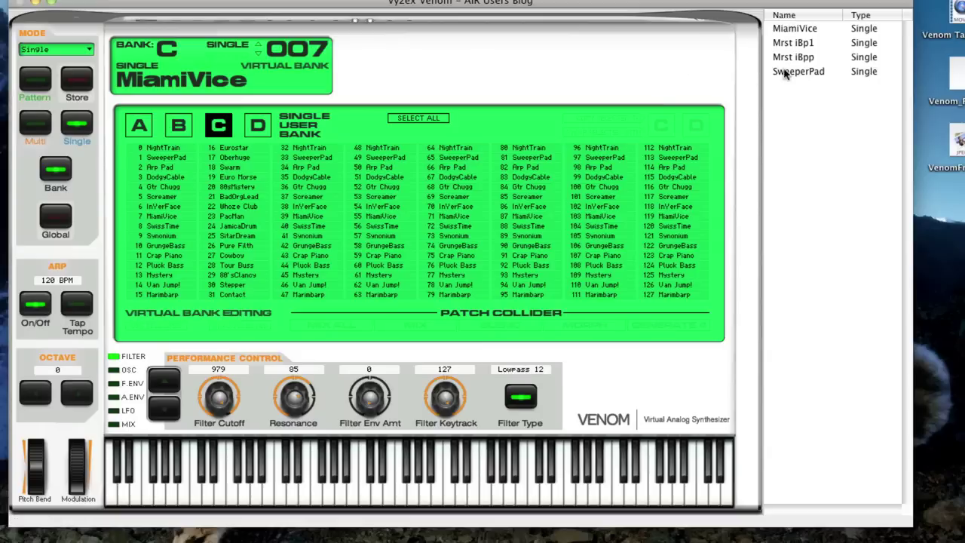
- Audition the Mrst iBp1, SweeperPad and MiamiVice patches from the collection list
left_click(820, 47)
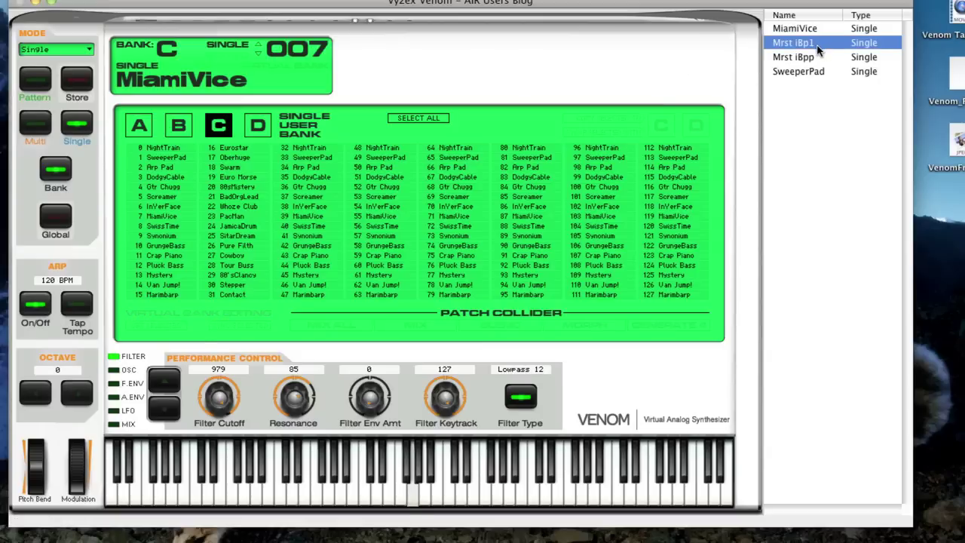
left_click(807, 71)
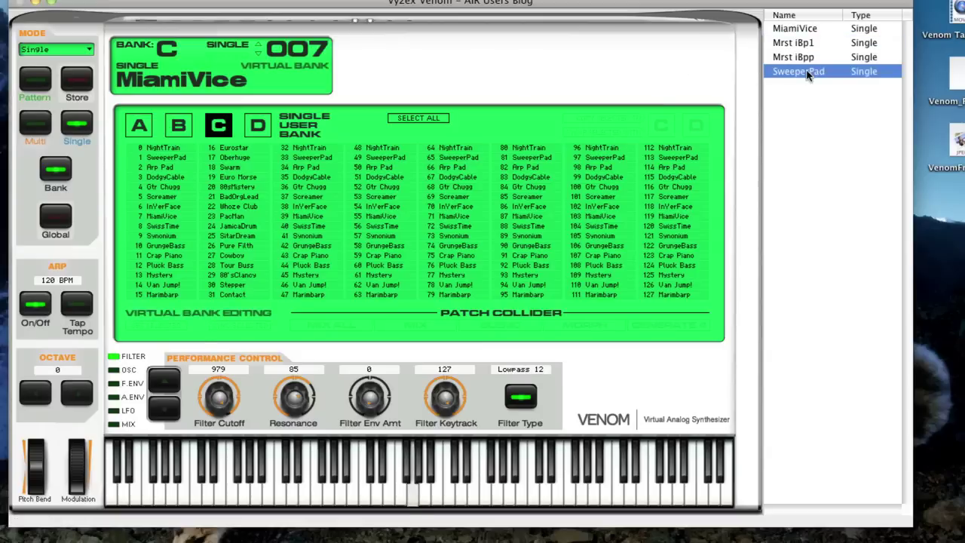
left_click(827, 31)
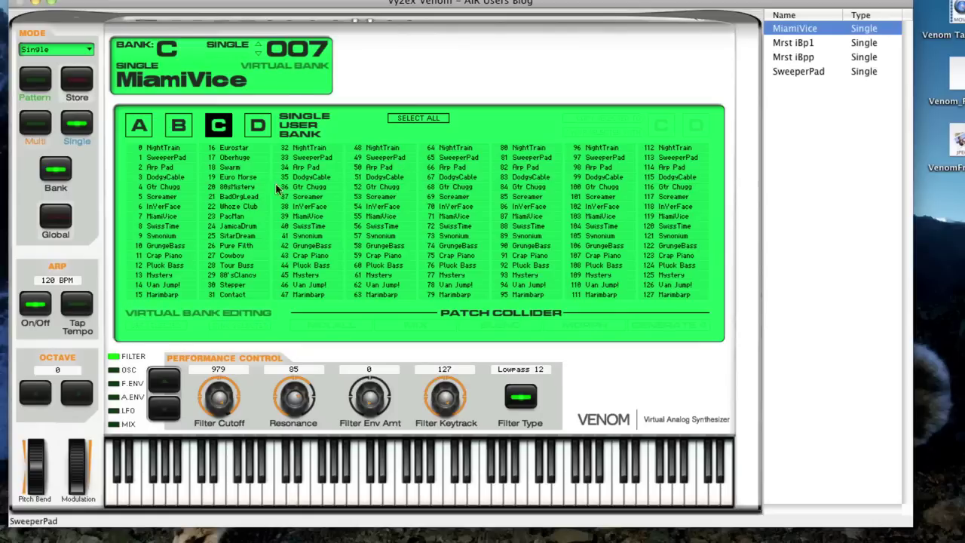
- Add the Whoze Club patch from Single user bank C to the collection list and select Synonium in the bank
left_click(234, 206)
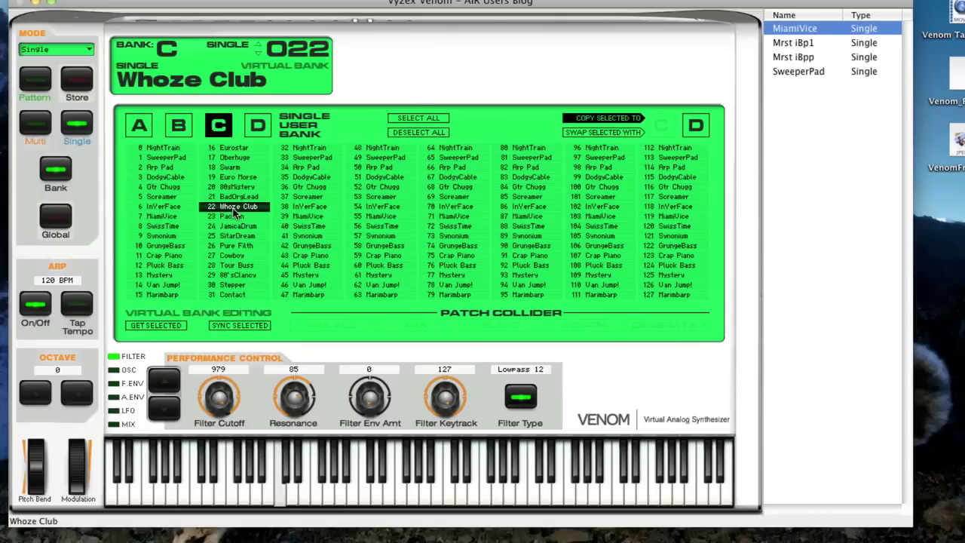
left_click_drag(233, 211, 835, 147)
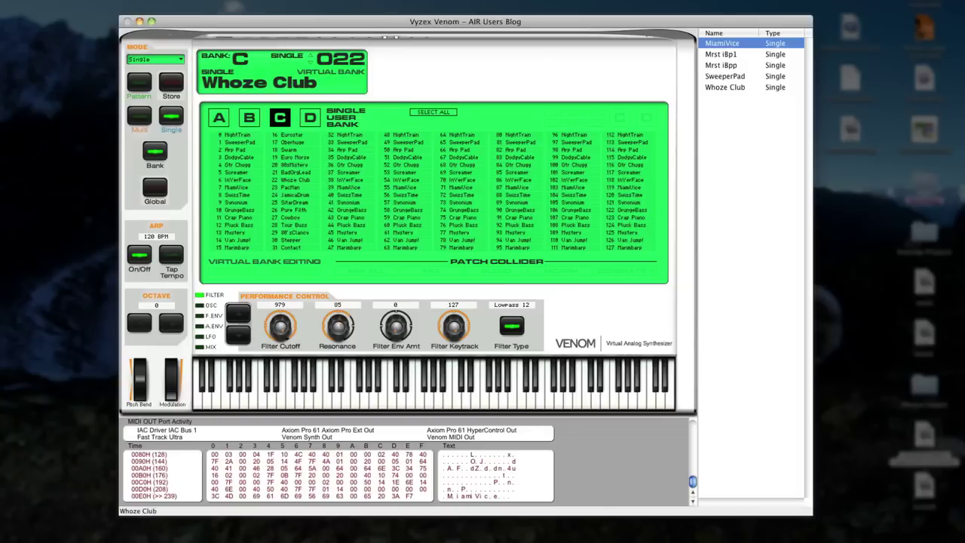
left_click(236, 204)
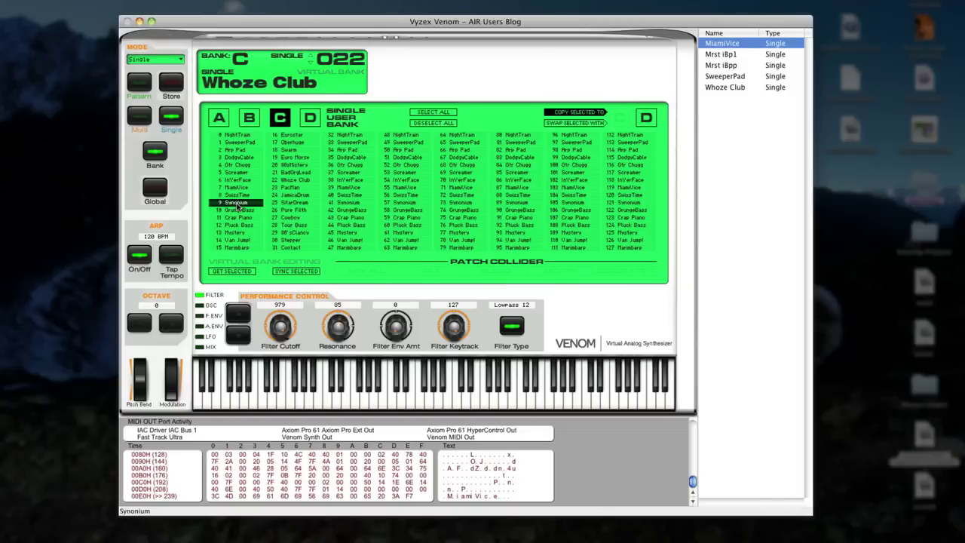